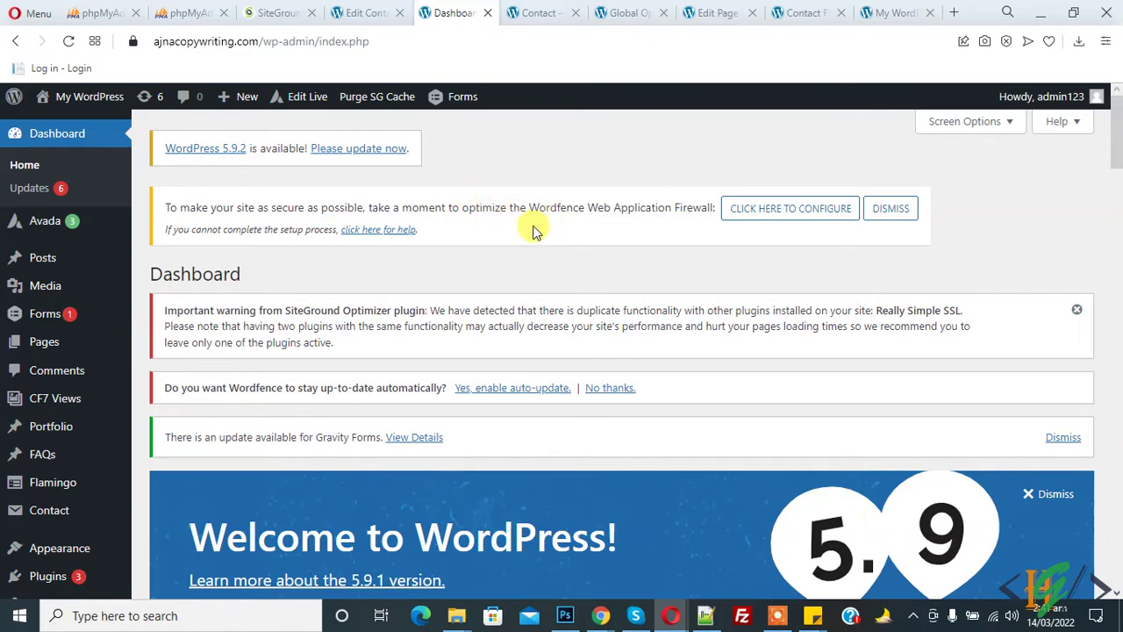
Search the plugin directory for 'Google Language Translator' and install the first result
{"action": "scroll", "coordinate": [230, 211], "scroll_direction": "down", "scroll_amount": 2}
{"action": "mouse_move", "coordinate": [50, 412]}
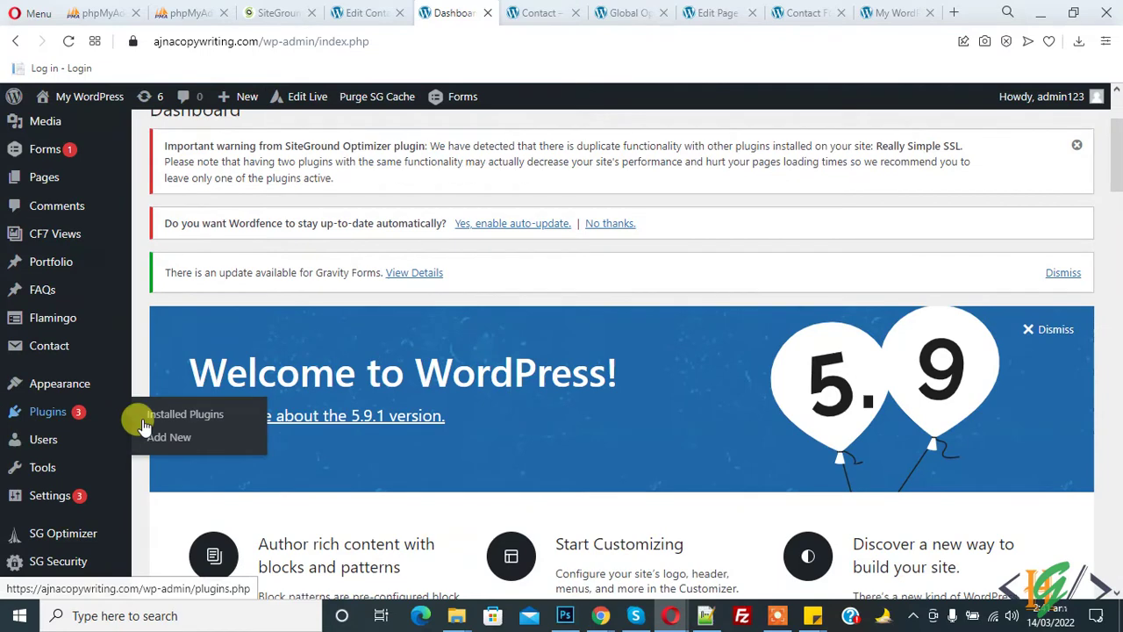
{"action": "left_click", "coordinate": [162, 436]}
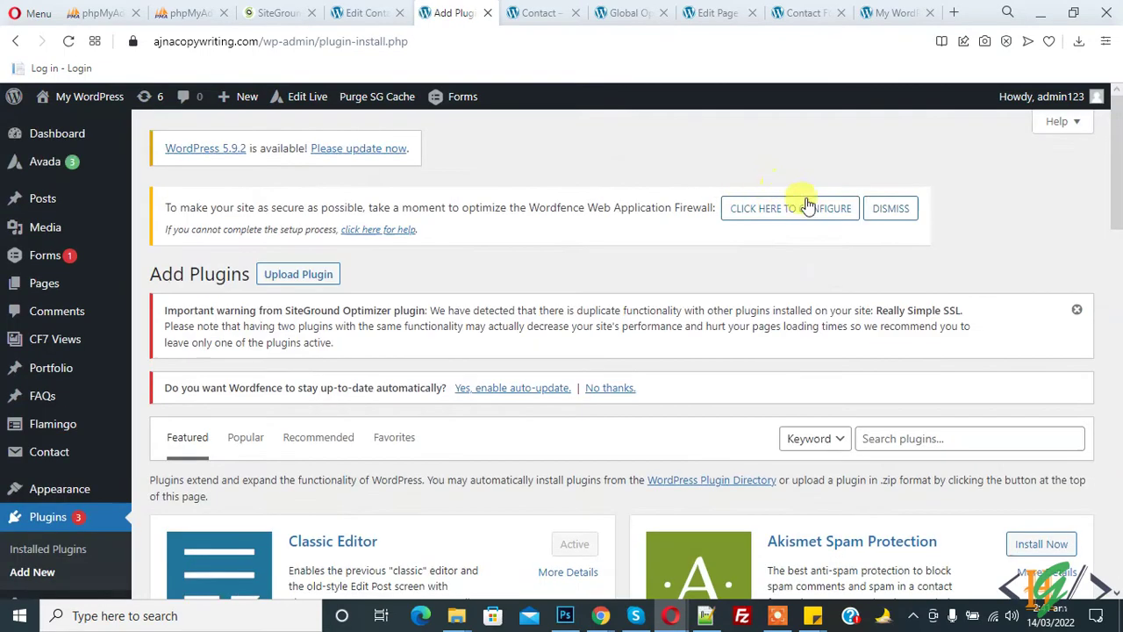
{"action": "scroll", "coordinate": [802, 200], "scroll_direction": "down", "scroll_amount": 1}
{"action": "left_click", "coordinate": [917, 268]}
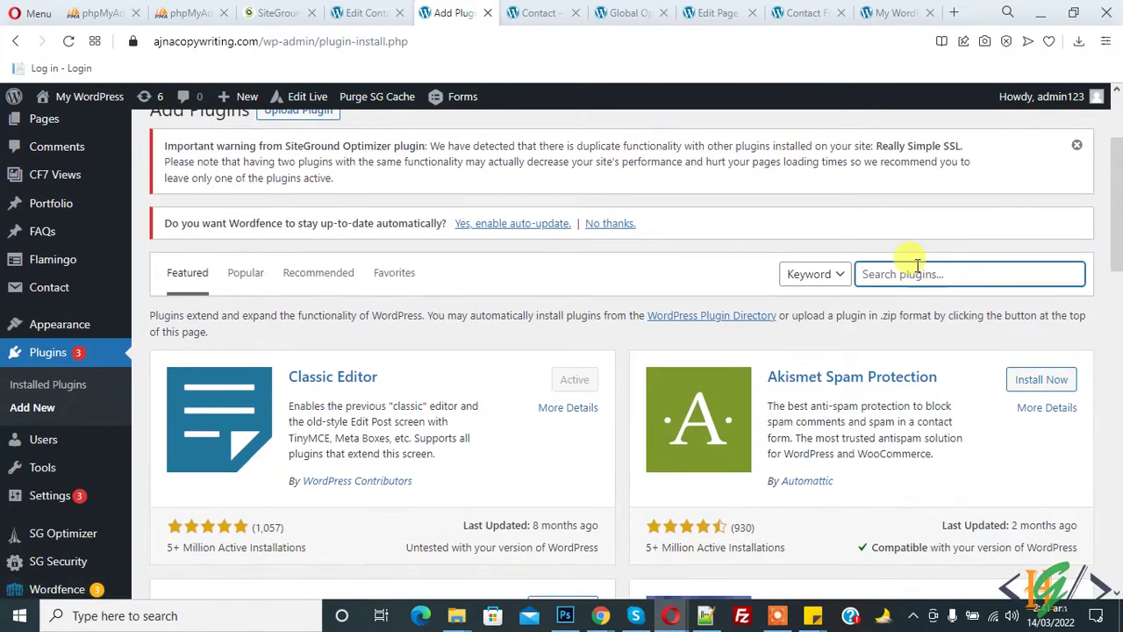
{"action": "type", "text": "Google Language Translator"}
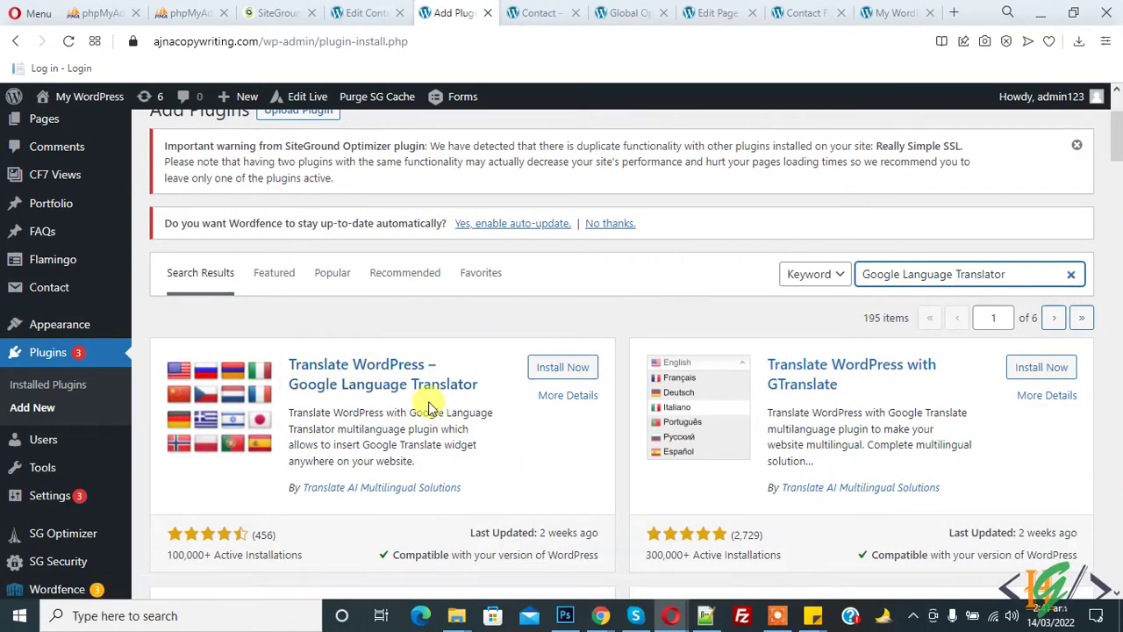
{"action": "left_click", "coordinate": [568, 368]}
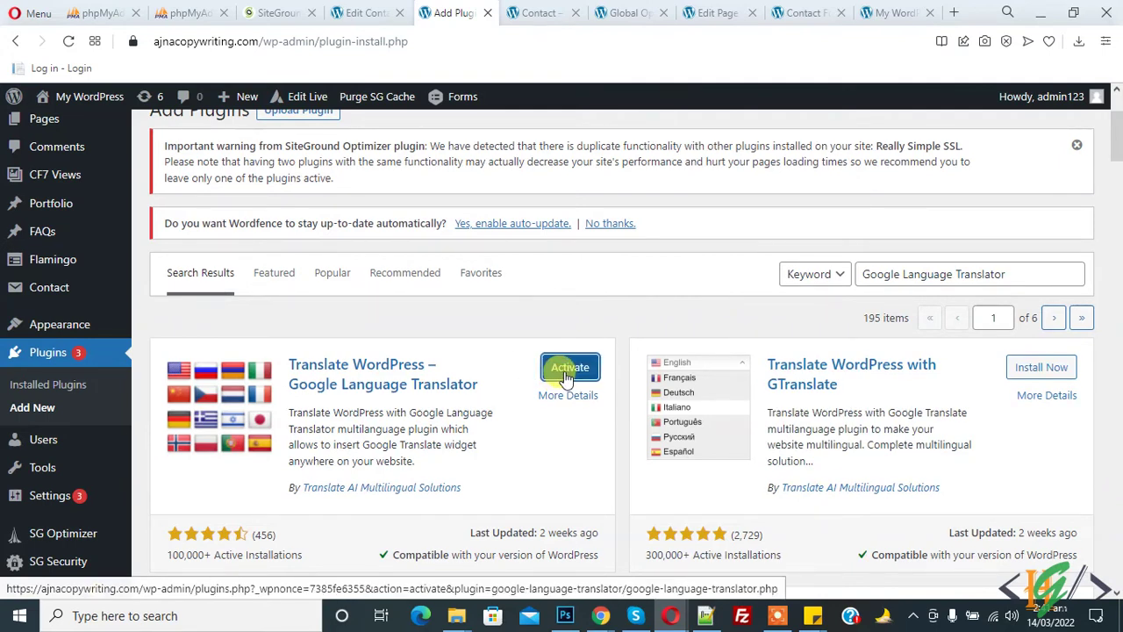
Activate the Google Language Translator plugin and go to its settings page
{"action": "left_click", "coordinate": [568, 368]}
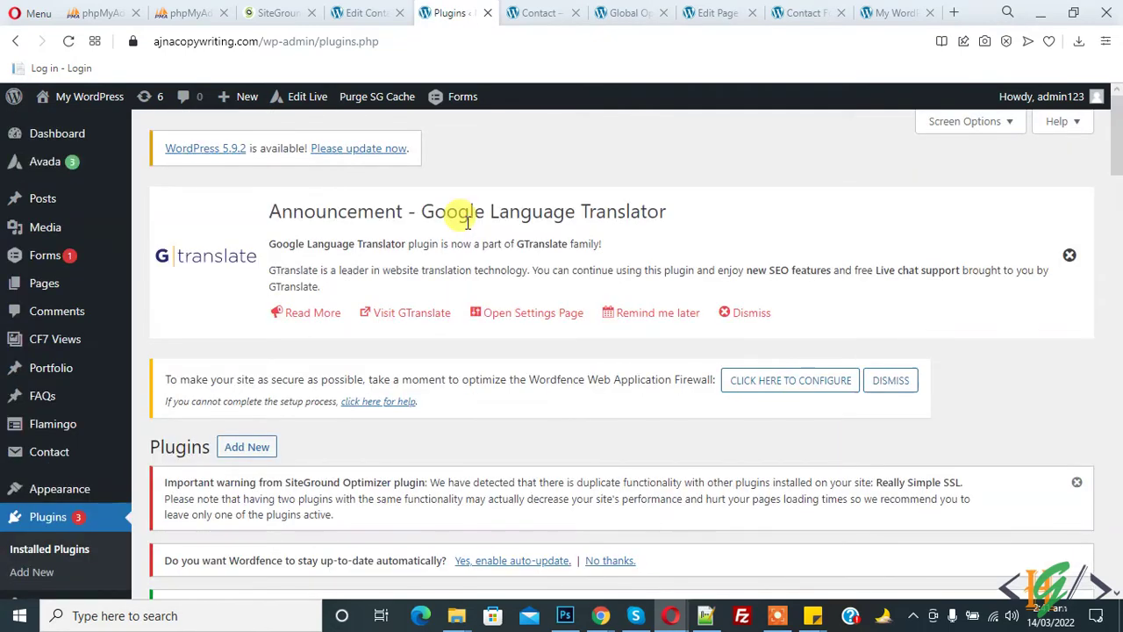
{"action": "scroll", "coordinate": [465, 219], "scroll_direction": "down", "scroll_amount": 4}
{"action": "mouse_move", "coordinate": [35, 383]}
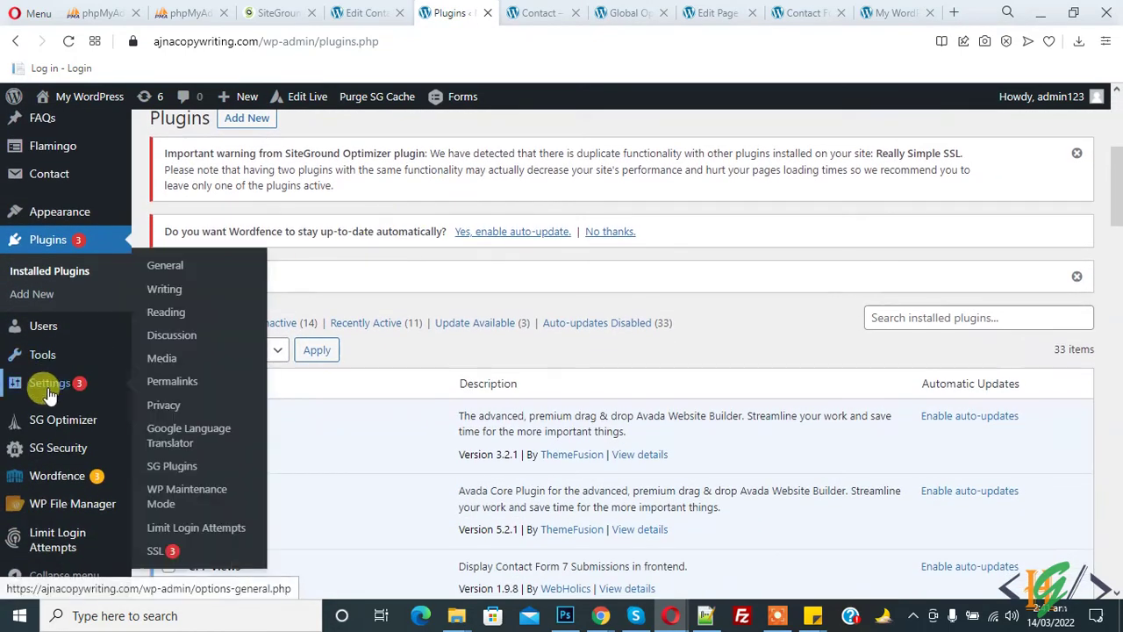
{"action": "left_click", "coordinate": [188, 435]}
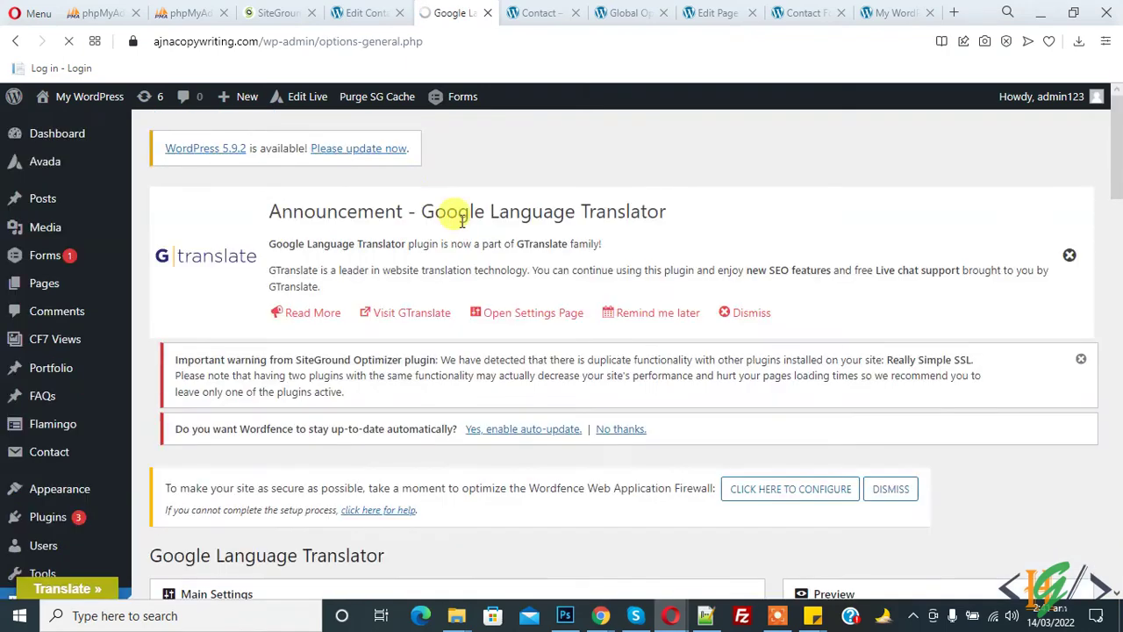
Make every language active and keep English as the original language
{"action": "scroll", "coordinate": [439, 217], "scroll_direction": "down", "scroll_amount": 5}
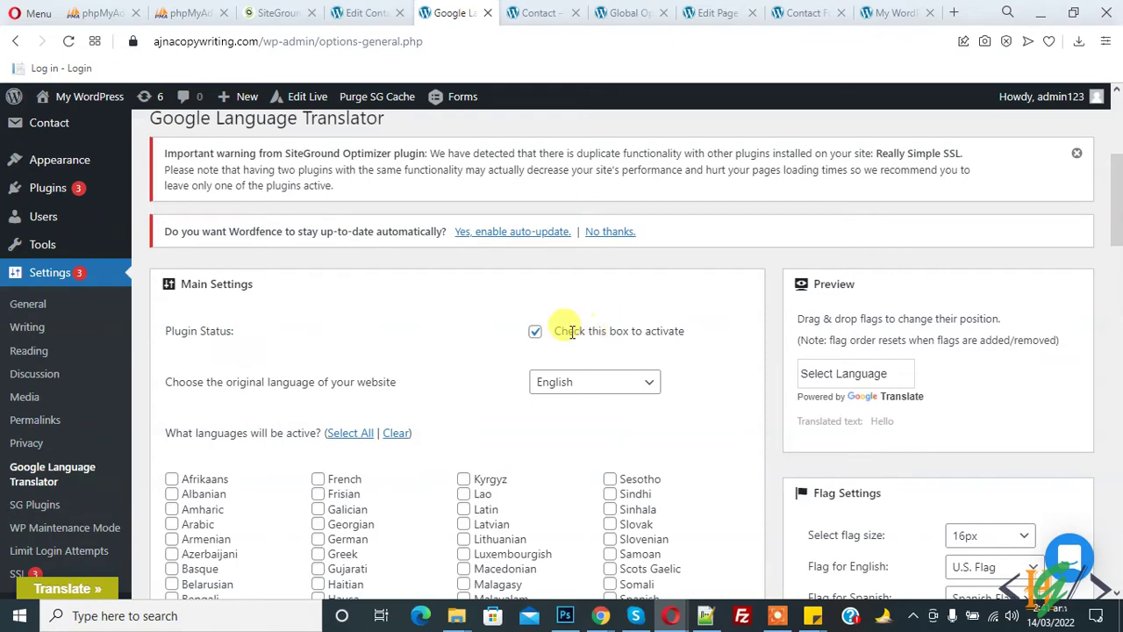
{"action": "scroll", "coordinate": [562, 281], "scroll_direction": "down", "scroll_amount": 2}
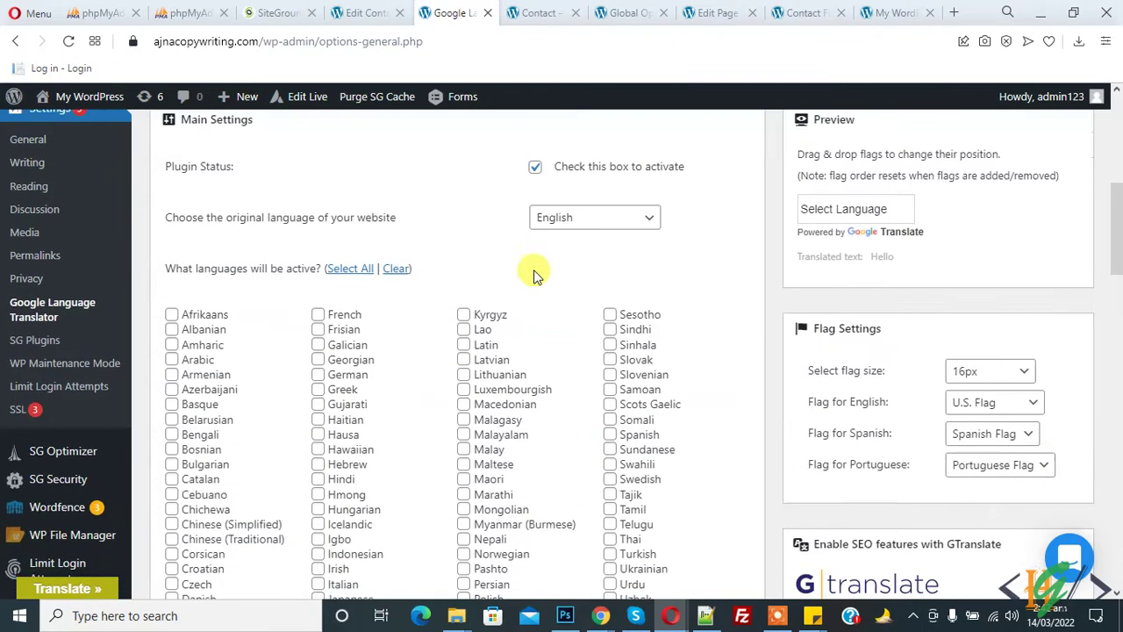
{"action": "double_click", "coordinate": [355, 274]}
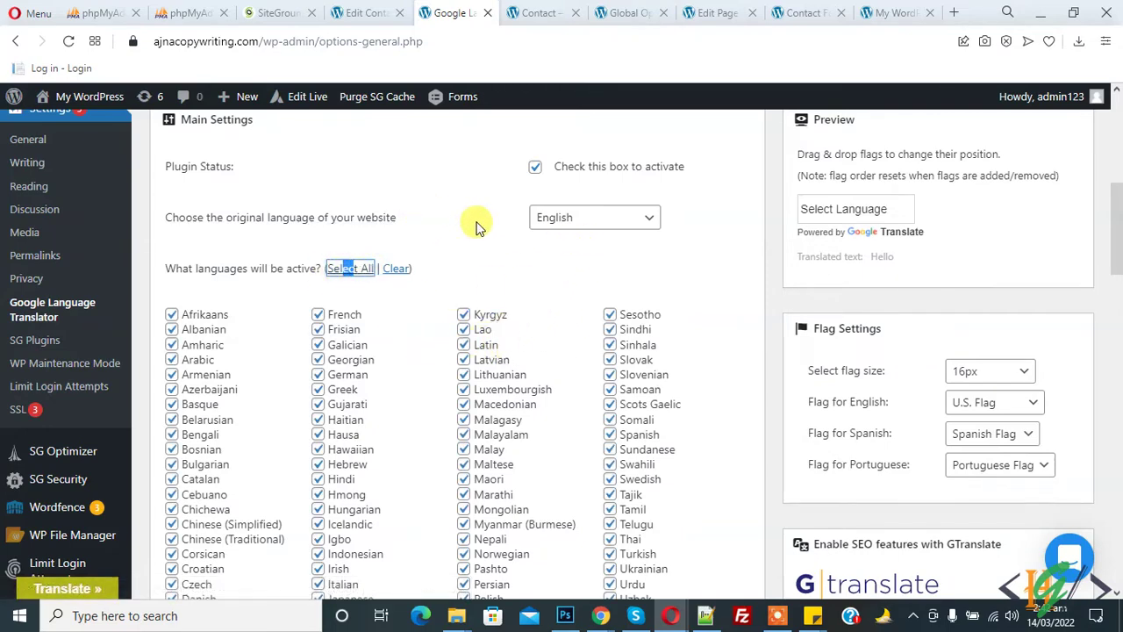
{"action": "left_click", "coordinate": [576, 220]}
{"action": "left_click", "coordinate": [501, 213]}
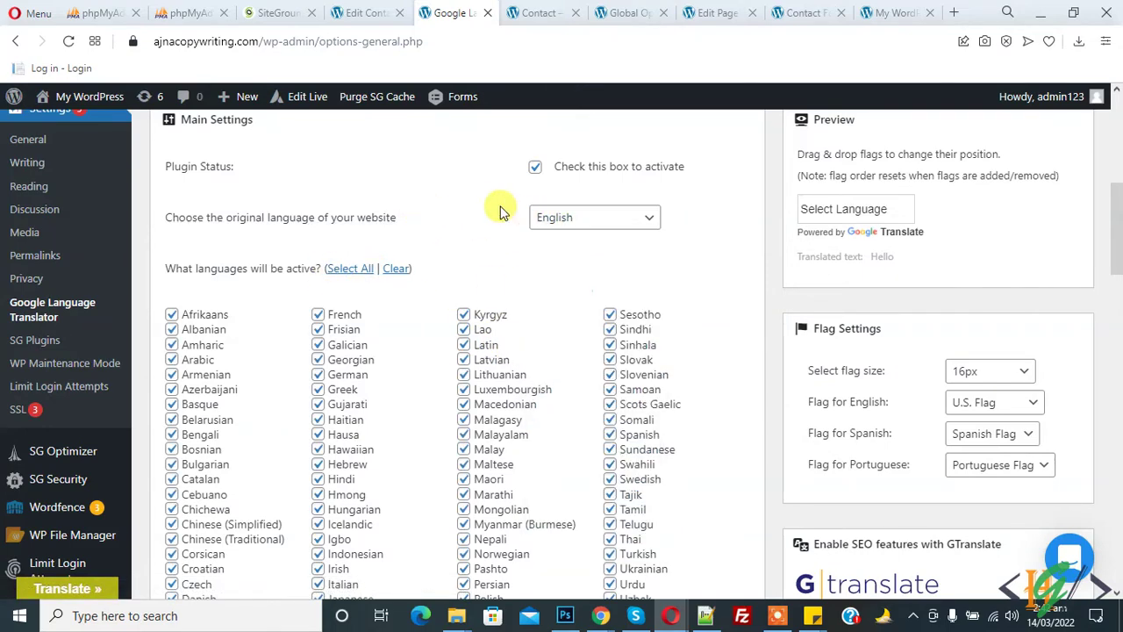
{"action": "scroll", "coordinate": [496, 215], "scroll_direction": "down", "scroll_amount": 5}
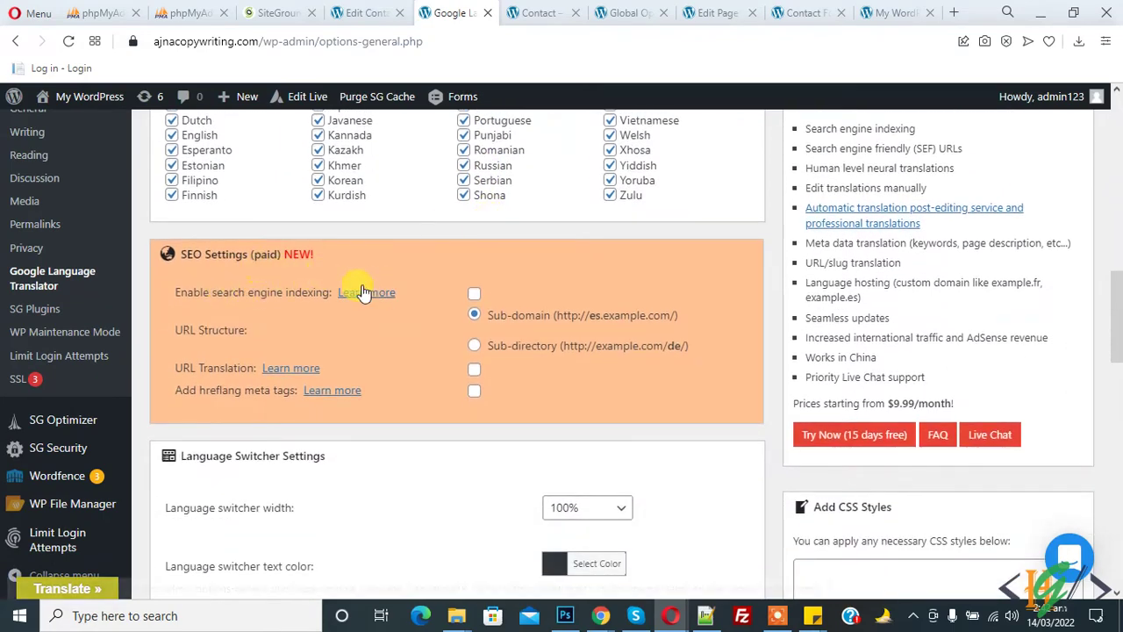
Keep the language switcher shown with the Vertical layout
{"action": "scroll", "coordinate": [434, 290], "scroll_direction": "down", "scroll_amount": 3}
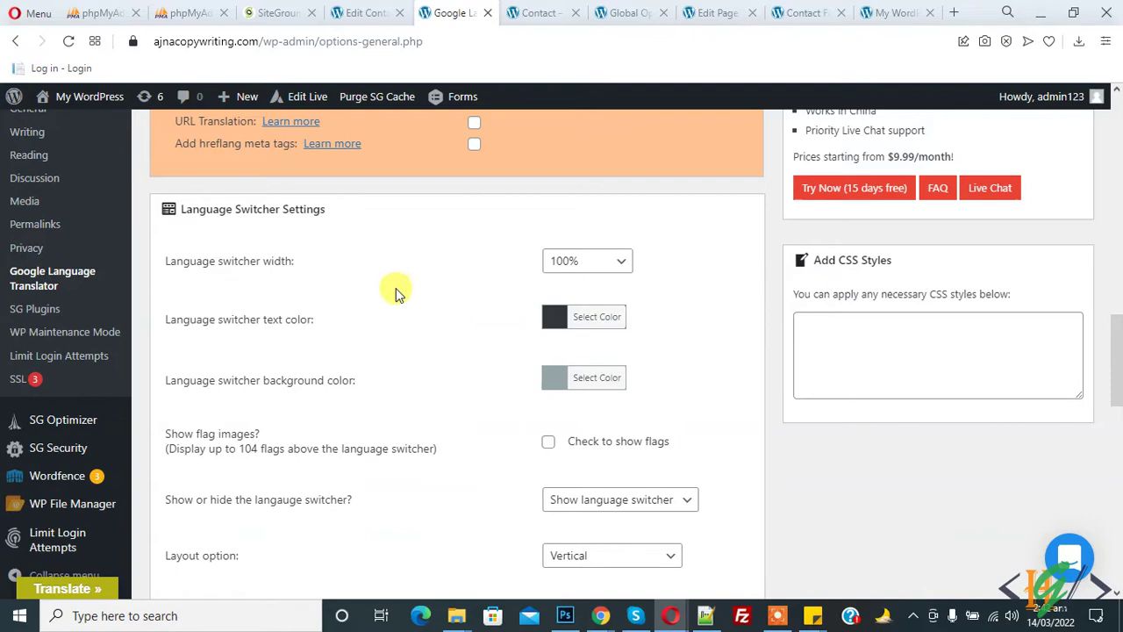
{"action": "scroll", "coordinate": [412, 272], "scroll_direction": "down", "scroll_amount": 1}
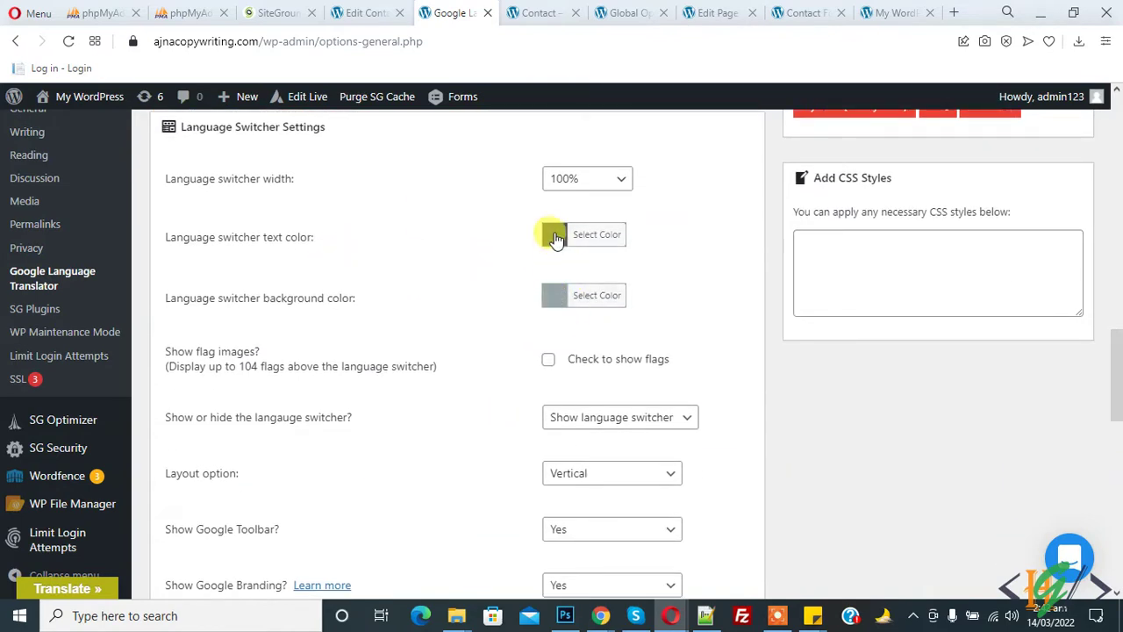
{"action": "scroll", "coordinate": [522, 298], "scroll_direction": "down", "scroll_amount": 1}
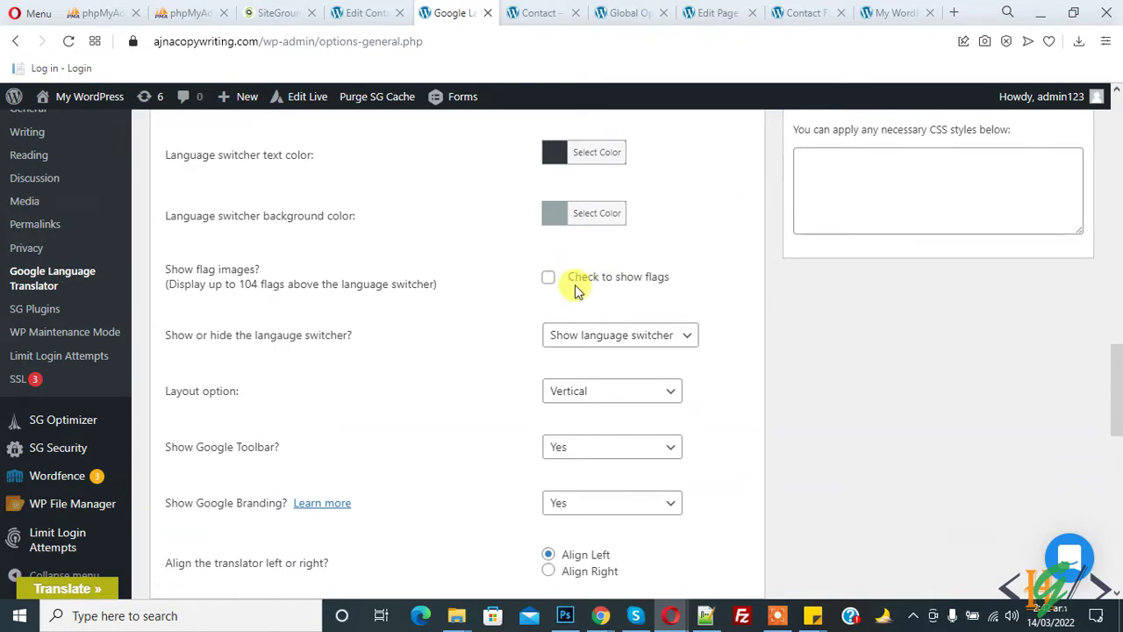
{"action": "scroll", "coordinate": [431, 295], "scroll_direction": "down", "scroll_amount": 1}
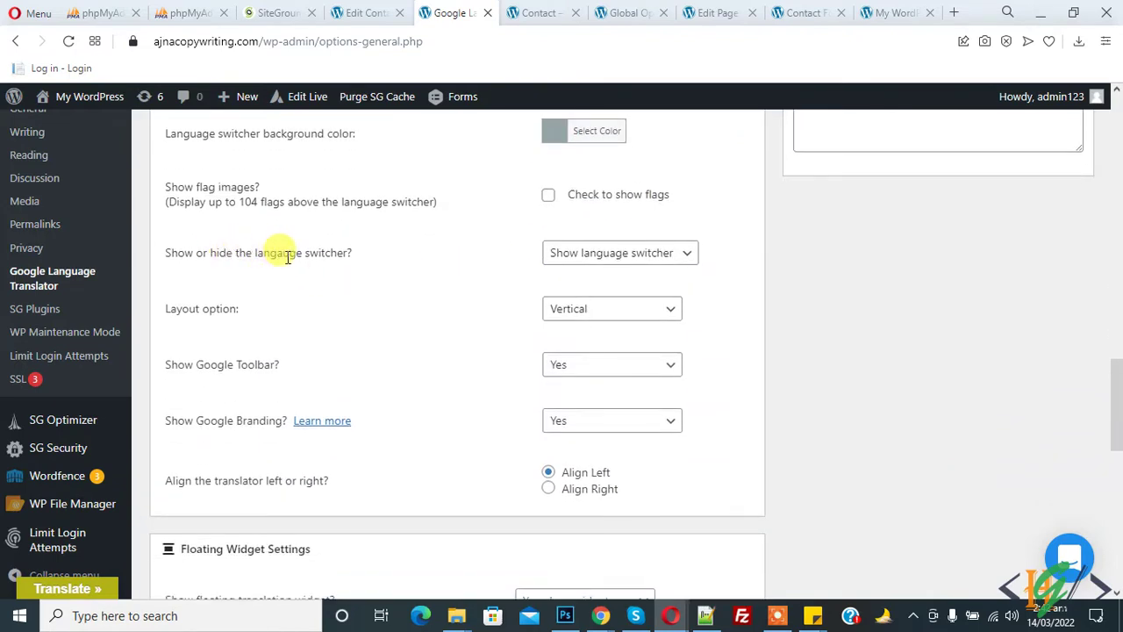
{"action": "left_click", "coordinate": [610, 270]}
{"action": "left_click", "coordinate": [606, 263]}
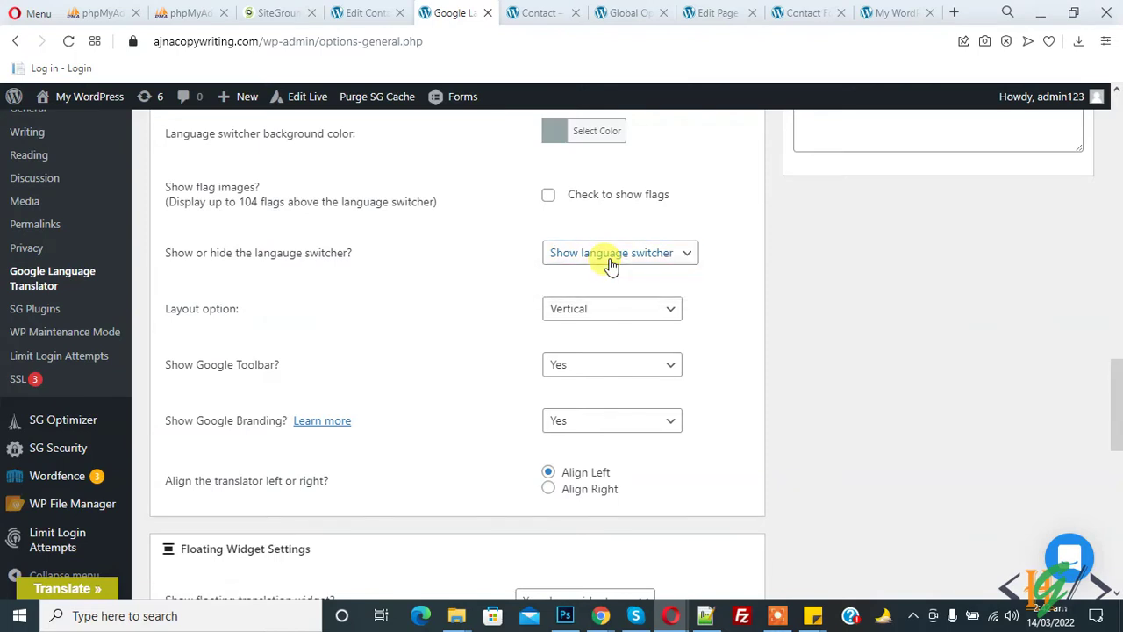
{"action": "left_click", "coordinate": [599, 316]}
{"action": "left_click", "coordinate": [599, 321]}
Set both Show Google Toolbar and Show Google Branding to No
{"action": "left_click", "coordinate": [575, 365]}
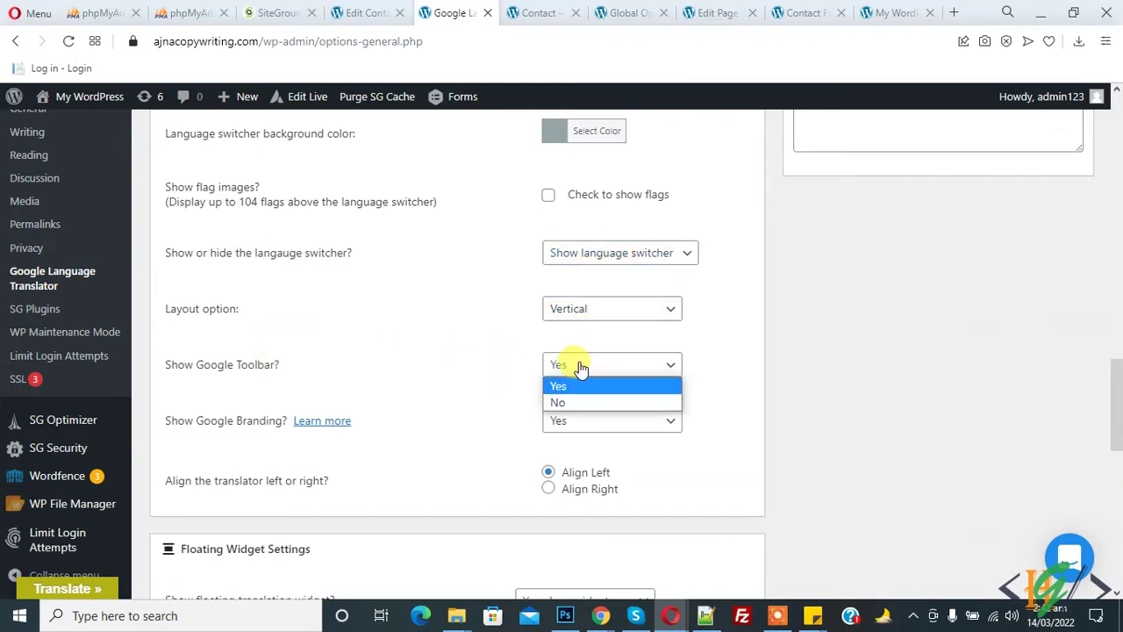
{"action": "left_click", "coordinate": [577, 403]}
{"action": "left_click", "coordinate": [572, 425]}
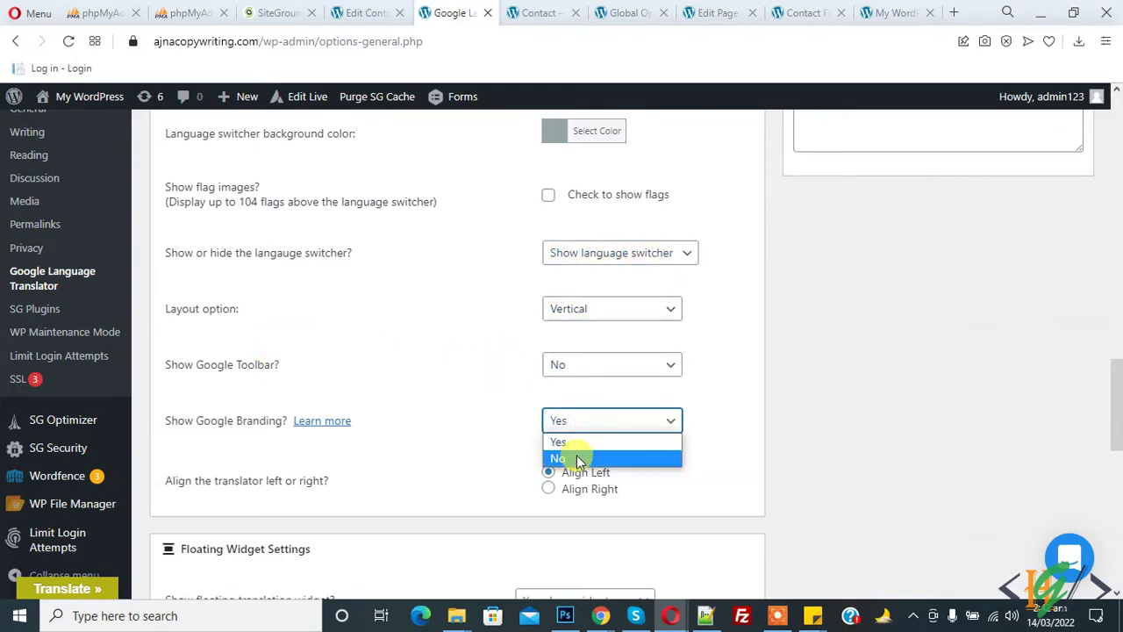
{"action": "left_click", "coordinate": [576, 455]}
{"action": "scroll", "coordinate": [560, 449], "scroll_direction": "down", "scroll_amount": 4}
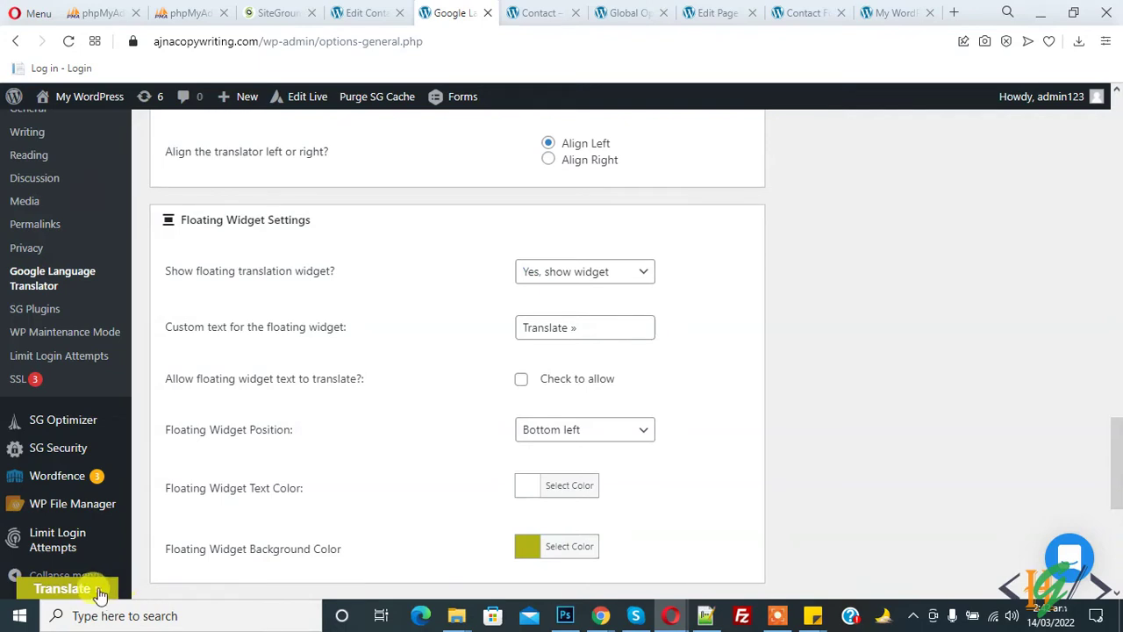
Move the floating translate widget to the bottom right with a purple background
{"action": "left_click", "coordinate": [579, 327]}
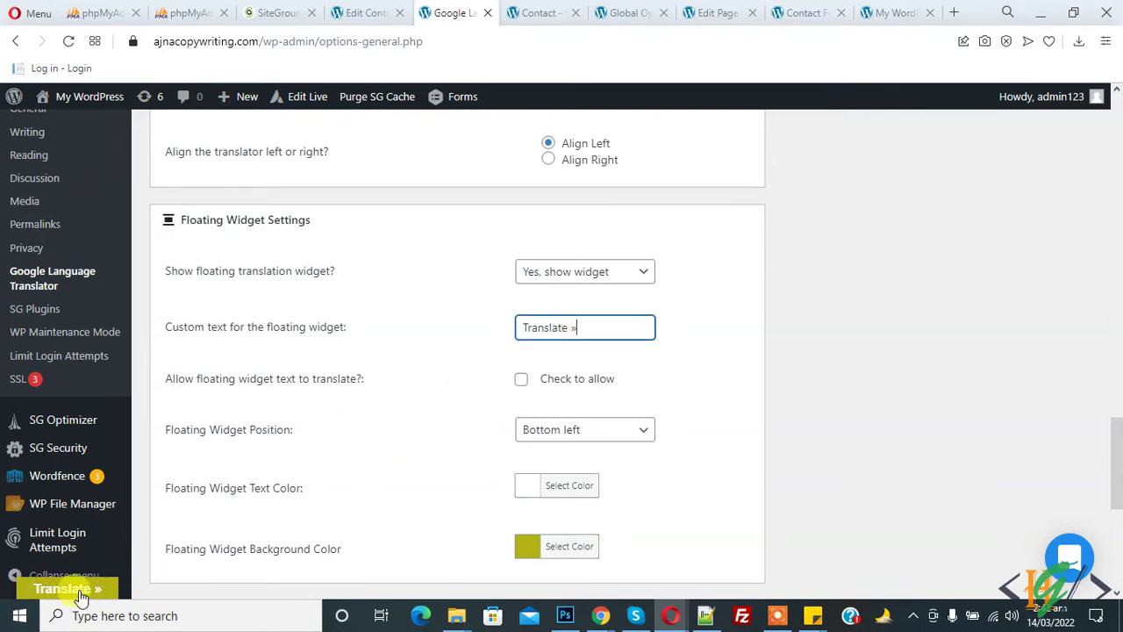
{"action": "left_click", "coordinate": [578, 431]}
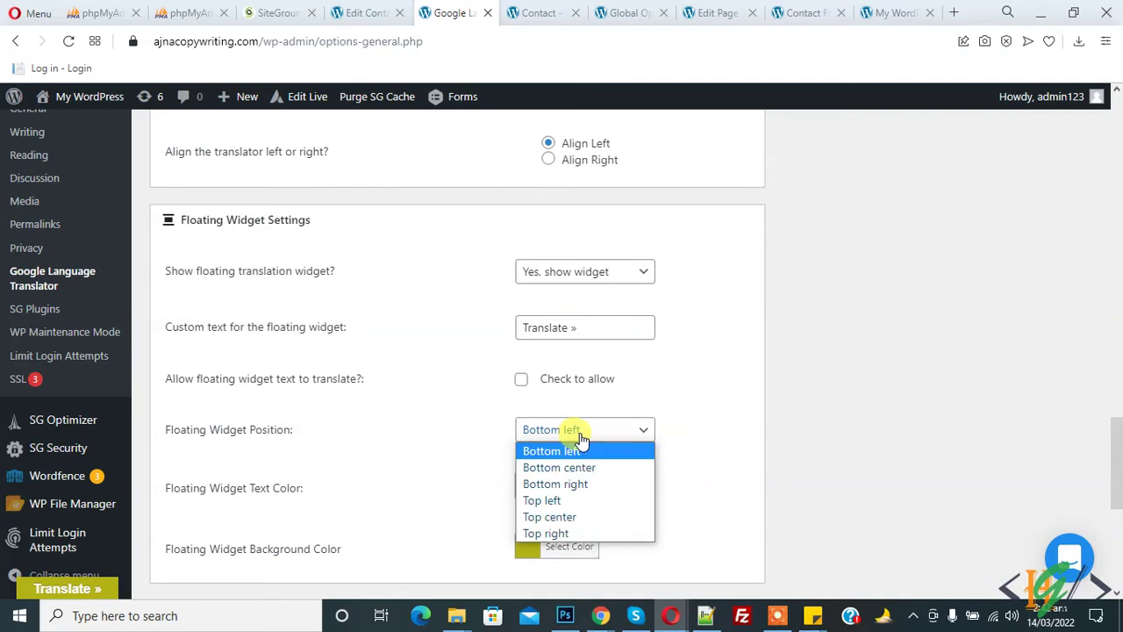
{"action": "left_click", "coordinate": [586, 484]}
{"action": "scroll", "coordinate": [466, 399], "scroll_direction": "down", "scroll_amount": 3}
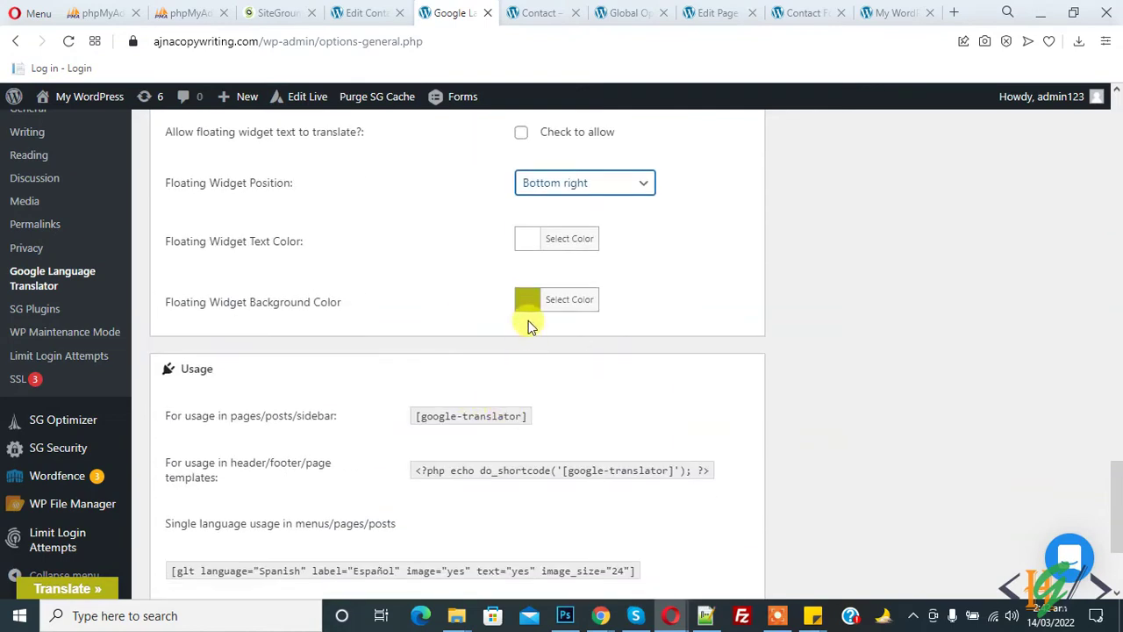
{"action": "left_click", "coordinate": [527, 305]}
{"action": "left_click", "coordinate": [576, 366]}
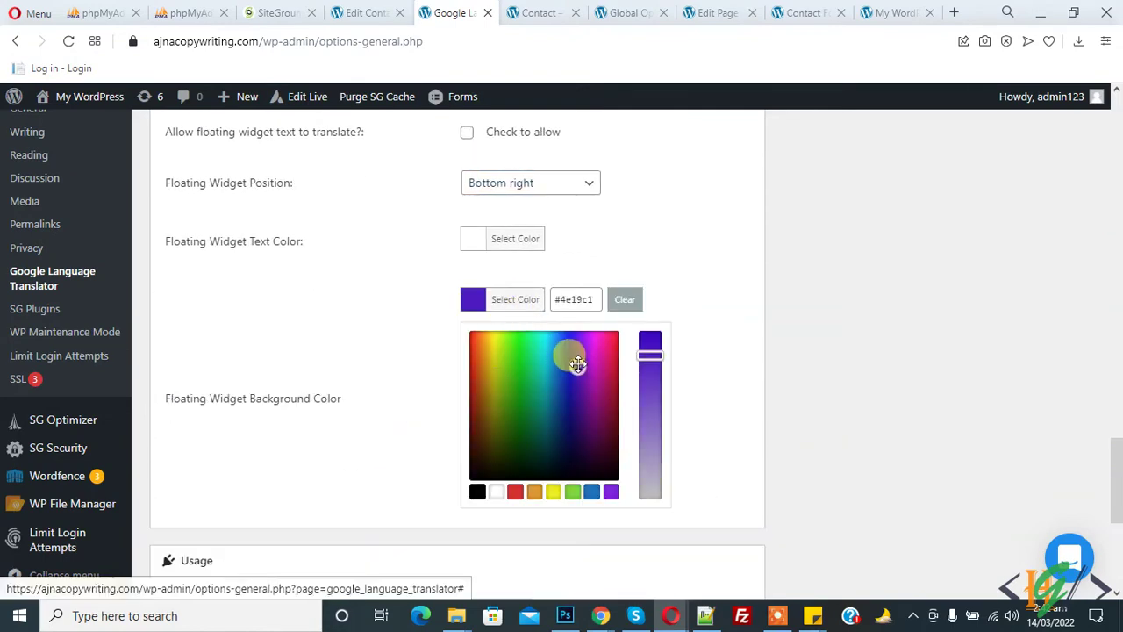
{"action": "left_click", "coordinate": [397, 307]}
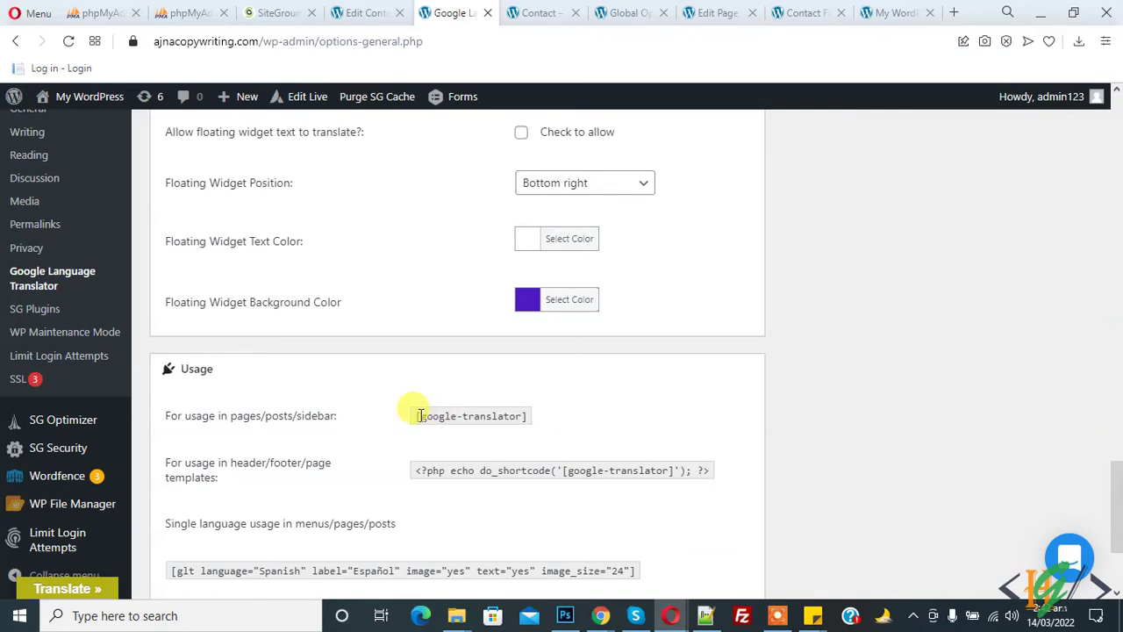
Select the [google-translator] shortcode and the single-language usage heading in the Usage section
{"action": "left_click_drag", "start_coordinate": [420, 416], "coordinate": [527, 417]}
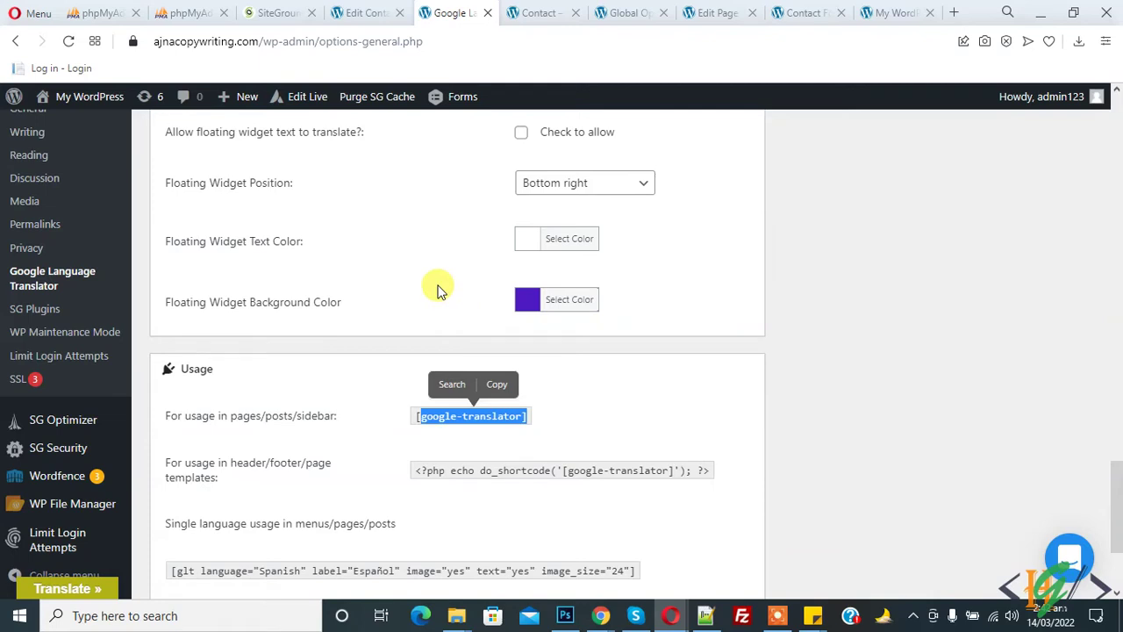
{"action": "scroll", "coordinate": [441, 300], "scroll_direction": "down", "scroll_amount": 2}
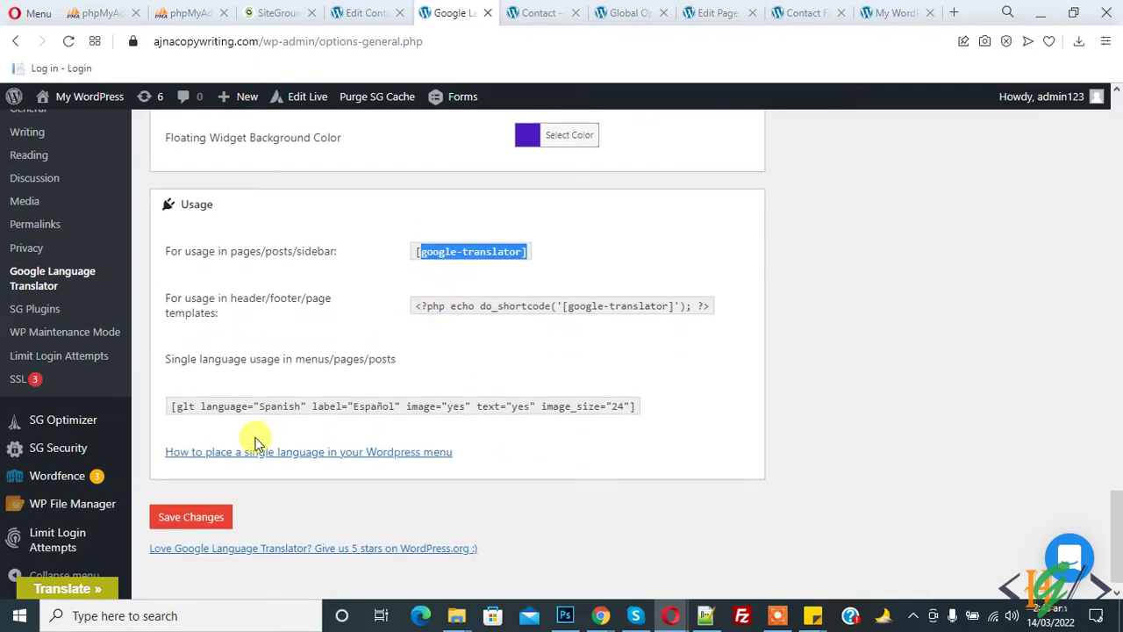
{"action": "left_click_drag", "start_coordinate": [166, 358], "coordinate": [364, 359]}
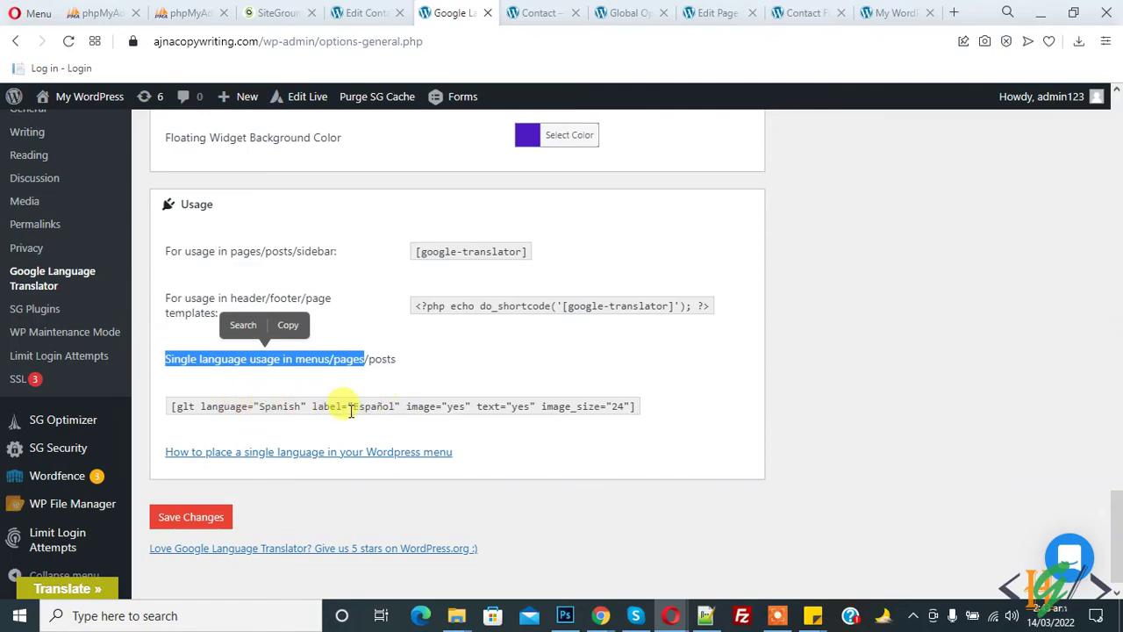
Copy the [google-translator] shortcode, save the settings, and view the live Contact page
{"action": "scroll", "coordinate": [948, 386], "scroll_direction": "up", "scroll_amount": 10}
{"action": "scroll", "coordinate": [930, 368], "scroll_direction": "down", "scroll_amount": 5}
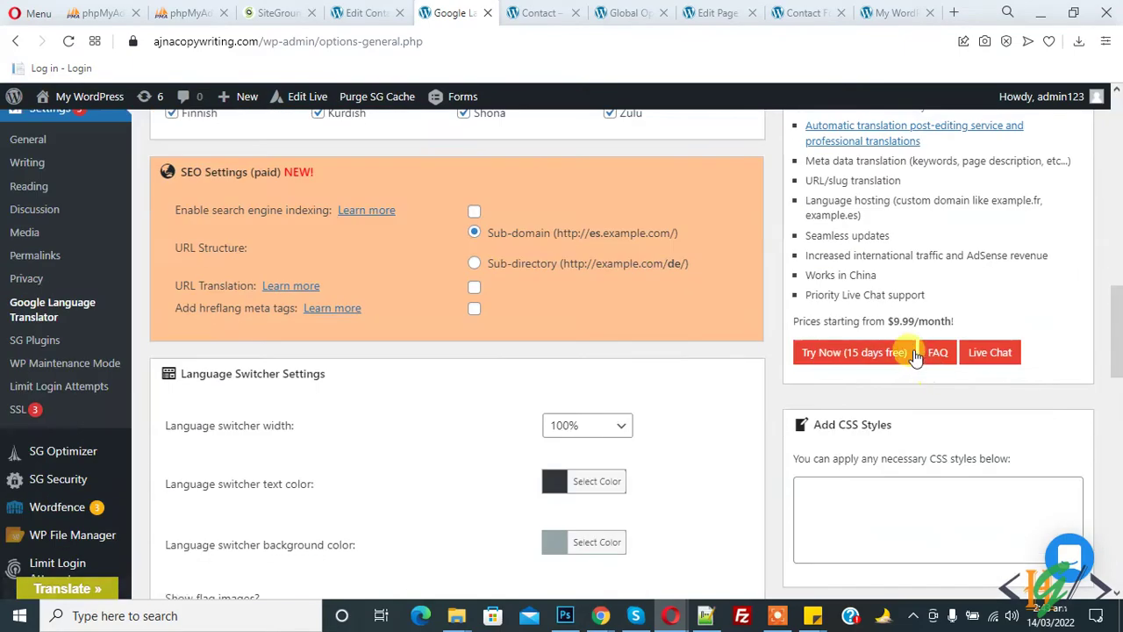
{"action": "scroll", "coordinate": [914, 354], "scroll_direction": "up", "scroll_amount": 5}
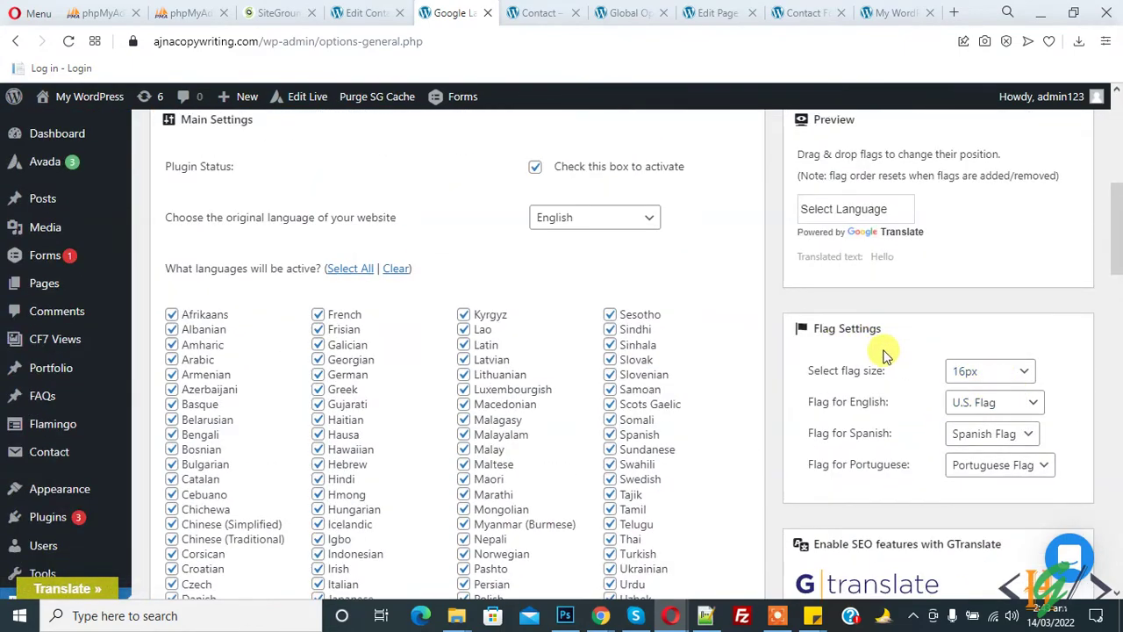
{"action": "scroll", "coordinate": [869, 350], "scroll_direction": "down", "scroll_amount": 8}
{"action": "scroll", "coordinate": [447, 373], "scroll_direction": "down", "scroll_amount": 4}
{"action": "left_click_drag", "start_coordinate": [412, 232], "coordinate": [534, 228]}
{"action": "key", "text": "ctrl+c"}
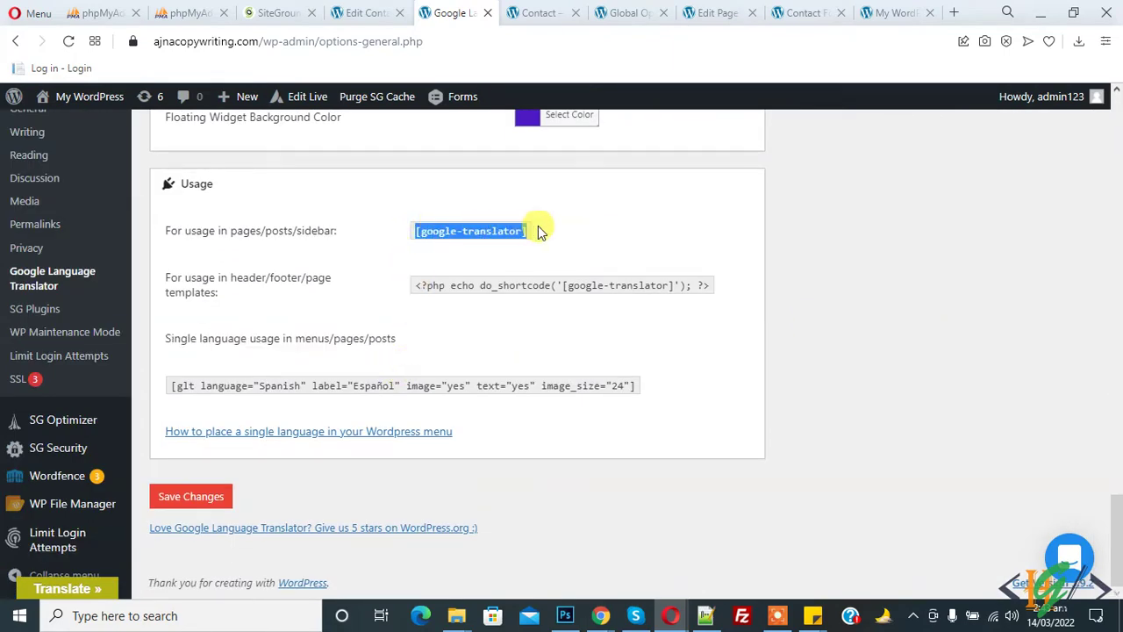
{"action": "left_click", "coordinate": [197, 497]}
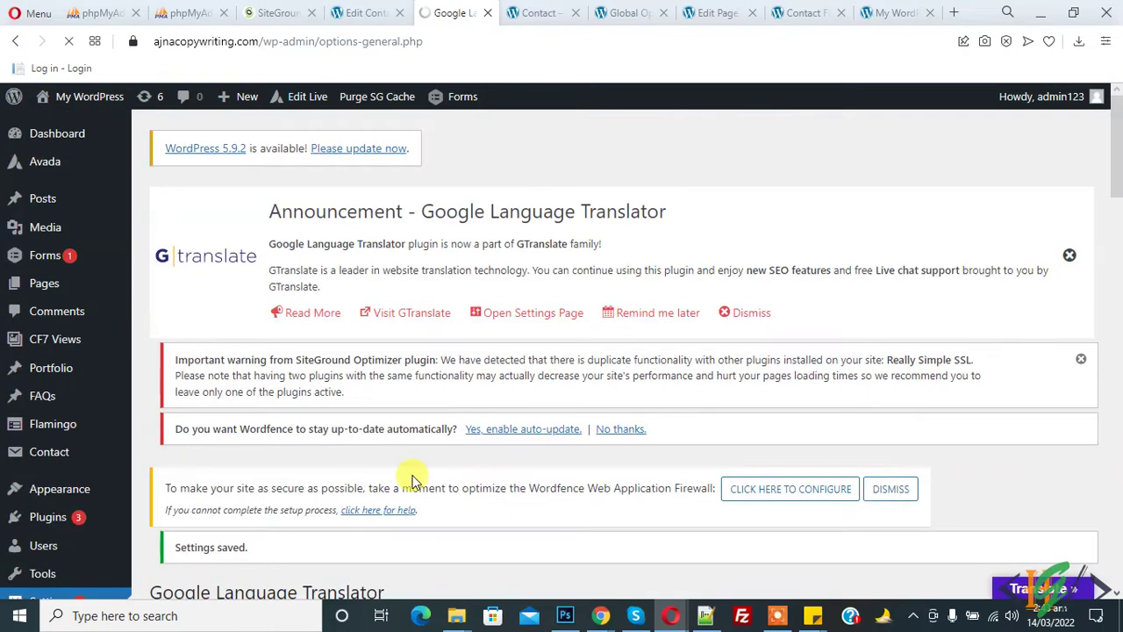
{"action": "left_click", "coordinate": [518, 15]}
Paste [google-translator] into Avada's Phone Number For Contact Info, save, and reload the Contact page
{"action": "left_click", "coordinate": [509, 38]}
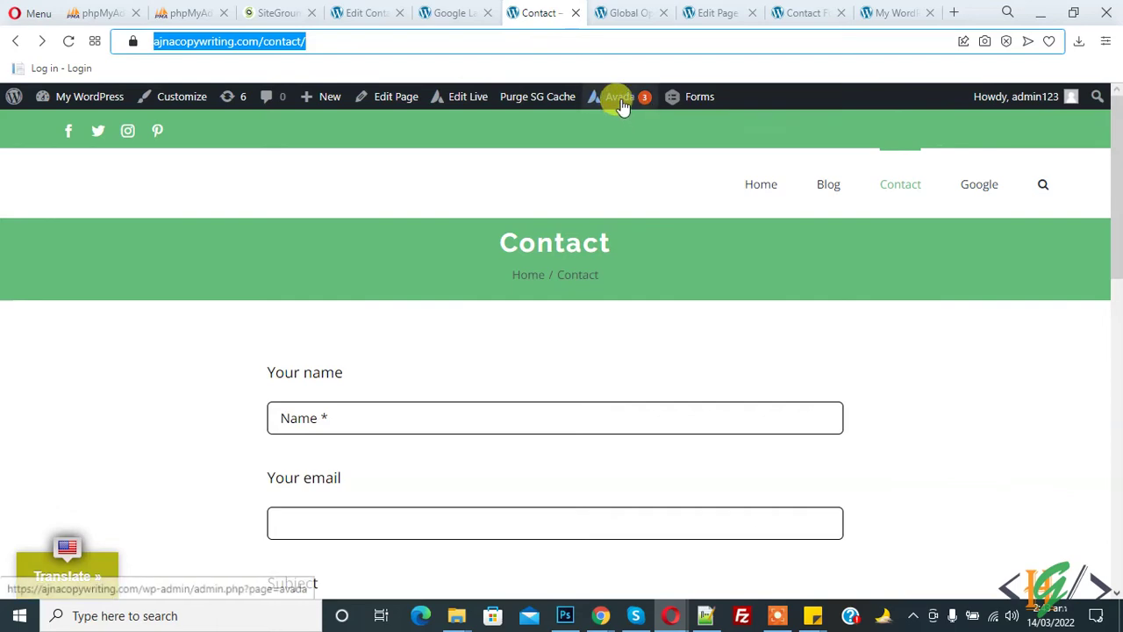
{"action": "left_click", "coordinate": [619, 17]}
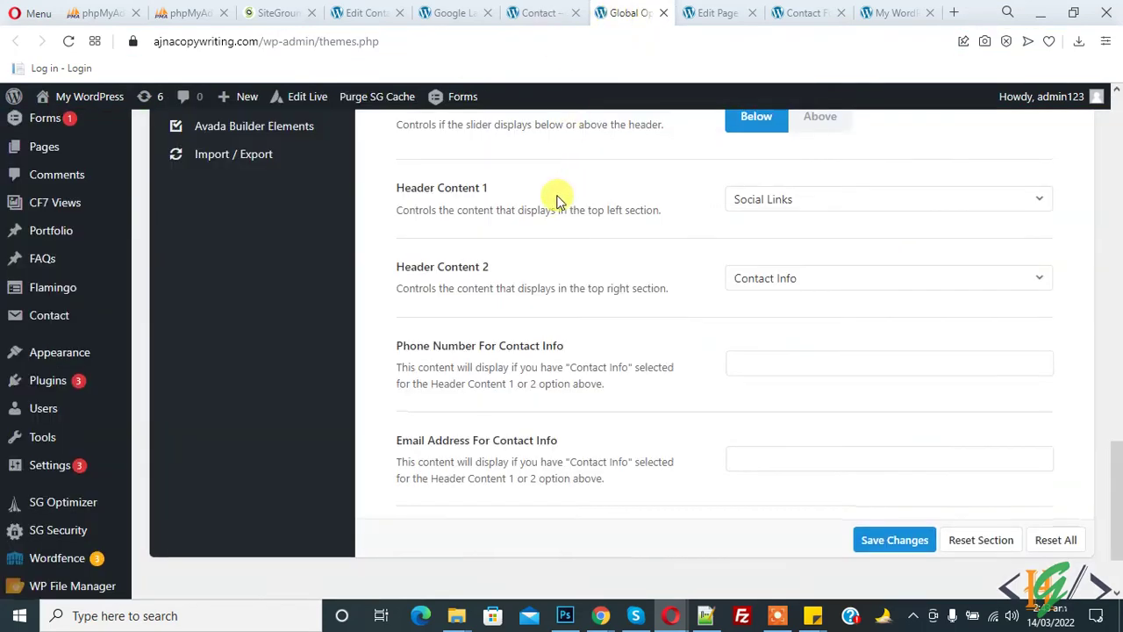
{"action": "scroll", "coordinate": [502, 204], "scroll_direction": "up", "scroll_amount": 5}
{"action": "scroll", "coordinate": [500, 201], "scroll_direction": "down", "scroll_amount": 7}
{"action": "left_click", "coordinate": [743, 265]}
{"action": "key", "text": "ctrl+v"}
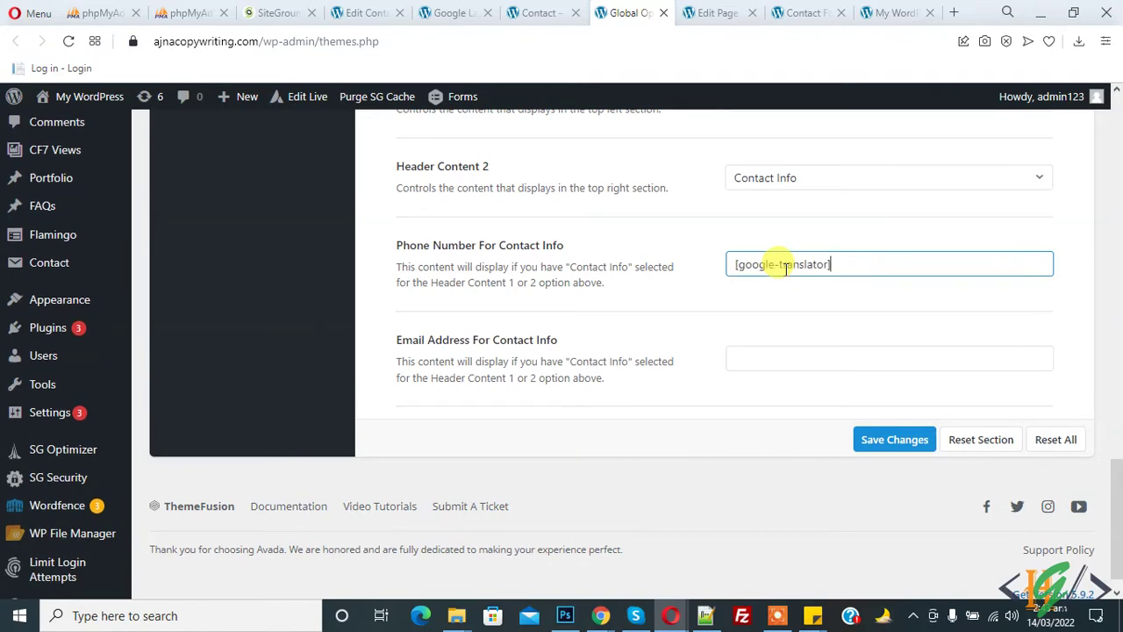
{"action": "left_click", "coordinate": [869, 439]}
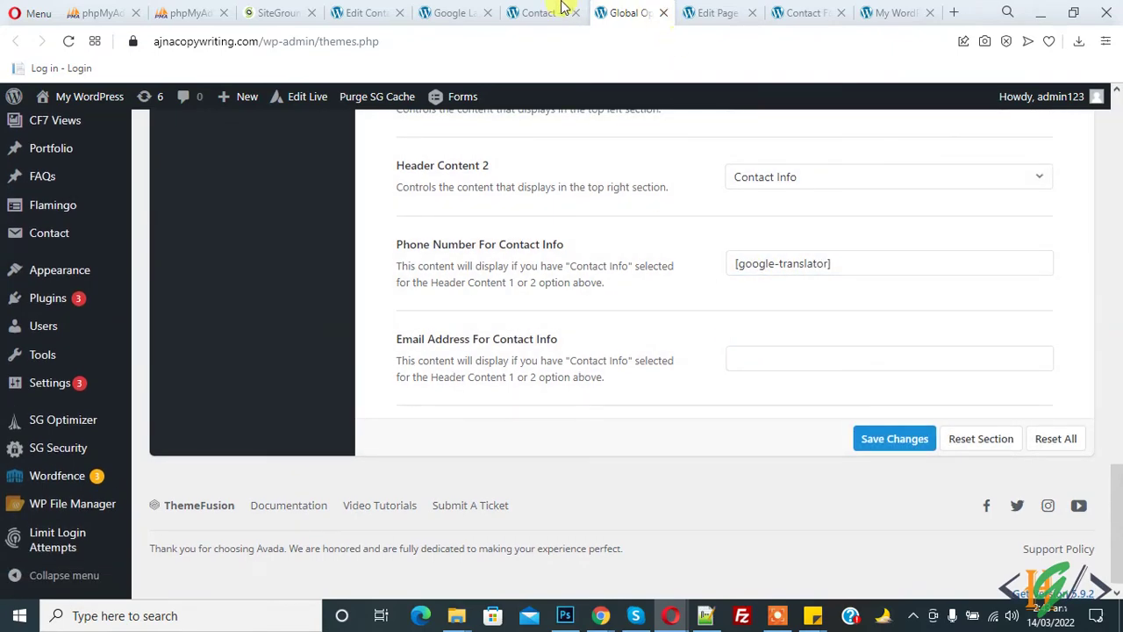
{"action": "left_click", "coordinate": [562, 10]}
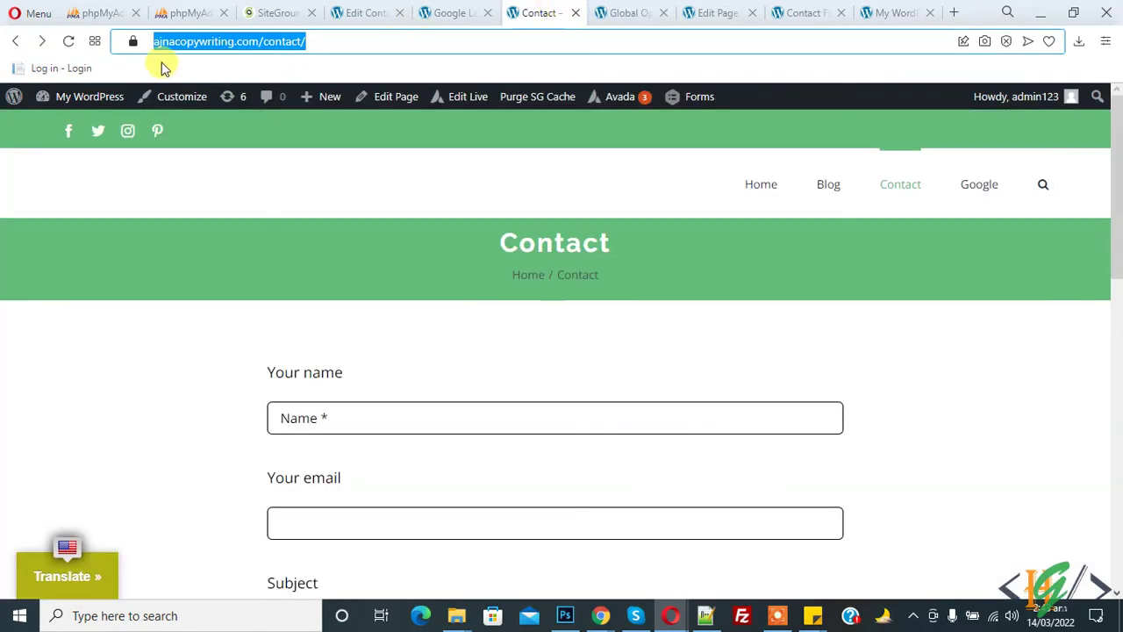
{"action": "left_click", "coordinate": [70, 41]}
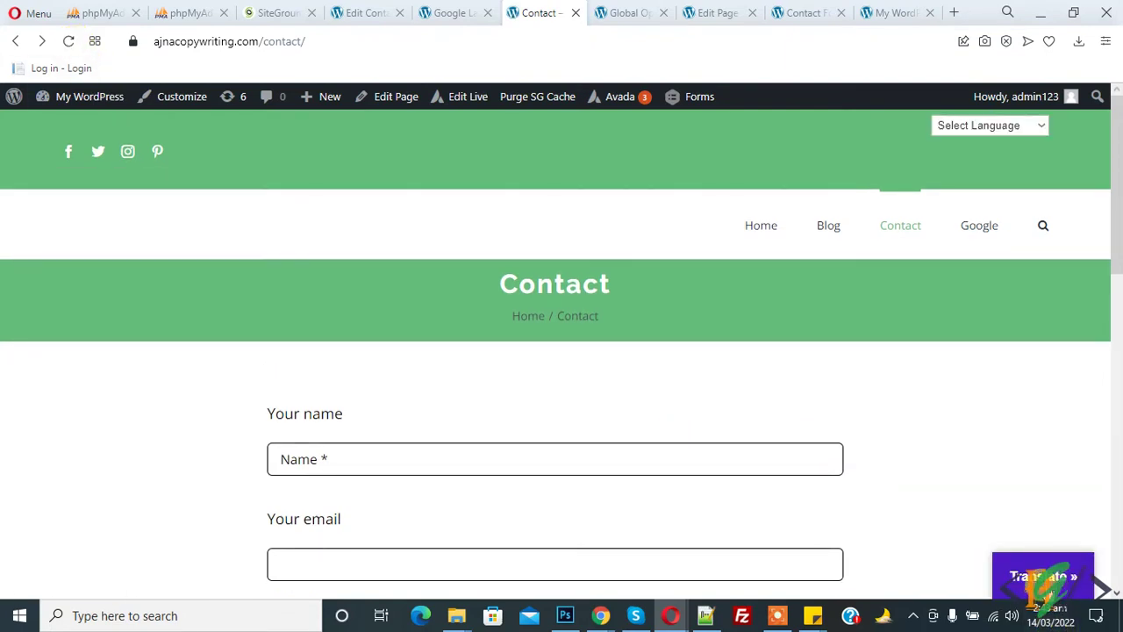
Translate the Contact page into German and check the translated Kontakt heading
{"action": "left_click", "coordinate": [984, 127]}
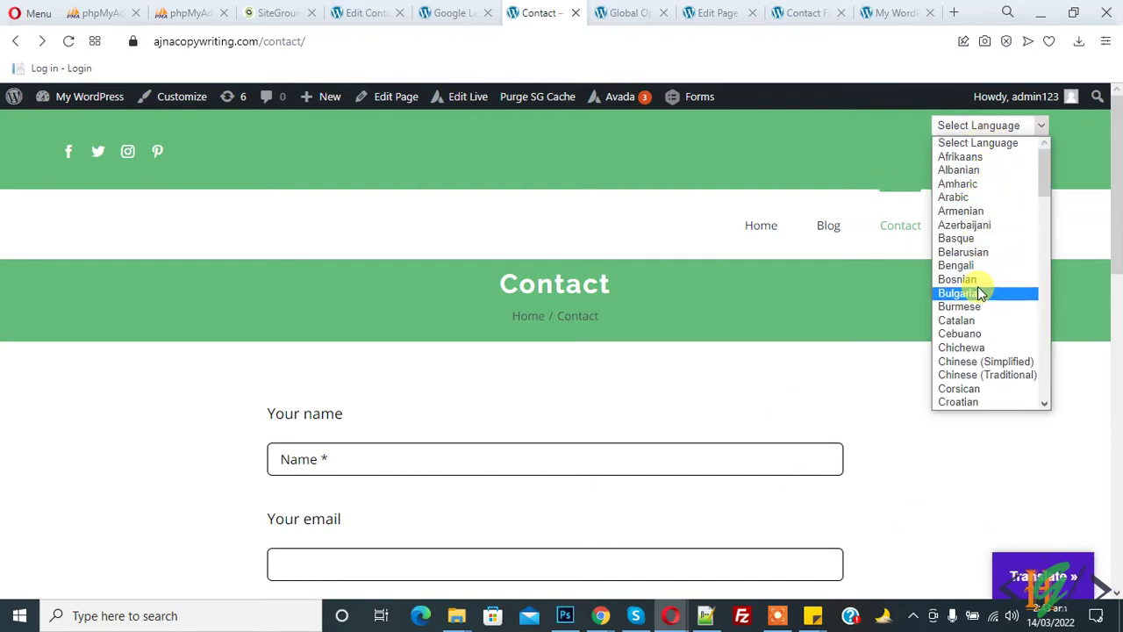
{"action": "key", "text": "g"}
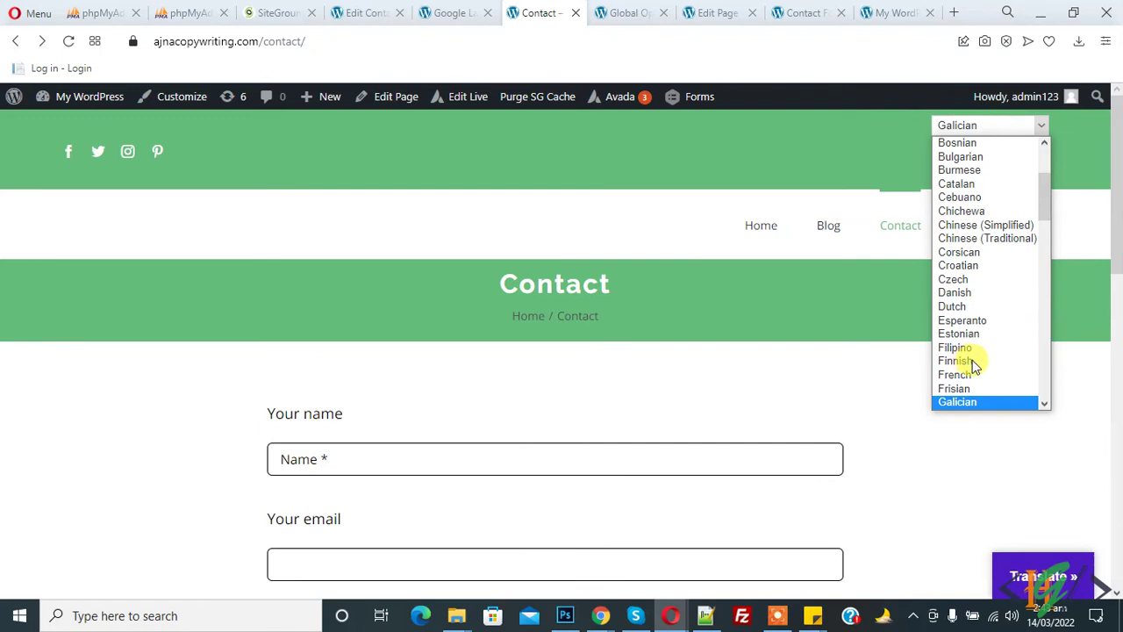
{"action": "scroll", "coordinate": [974, 360], "scroll_direction": "down", "scroll_amount": 4}
{"action": "scroll", "coordinate": [976, 351], "scroll_direction": "up", "scroll_amount": 1}
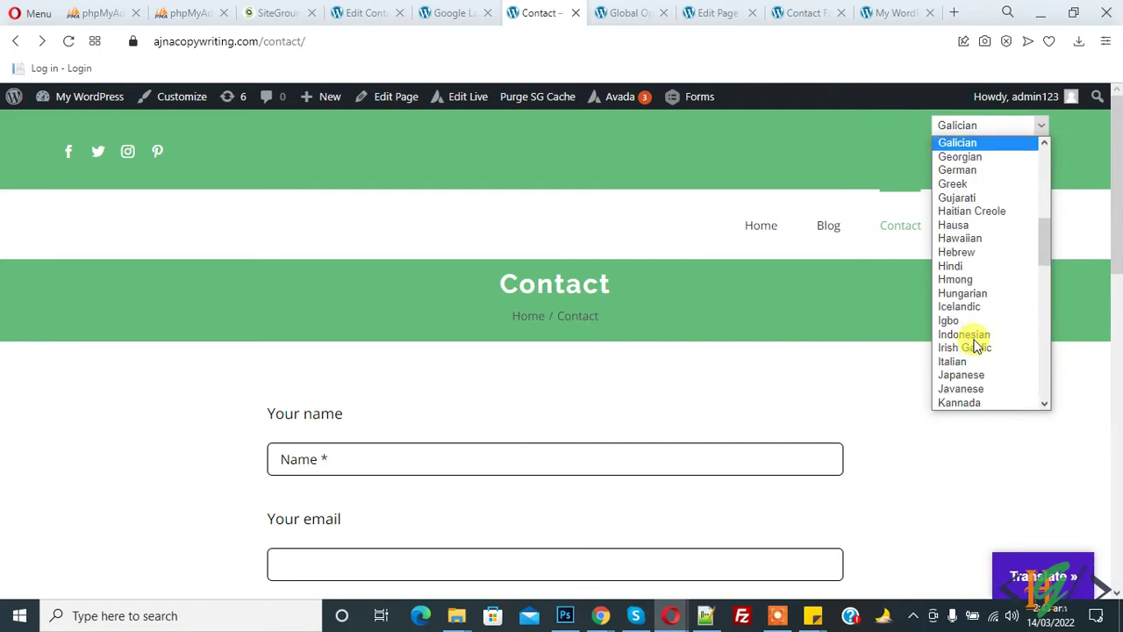
{"action": "left_click", "coordinate": [957, 170]}
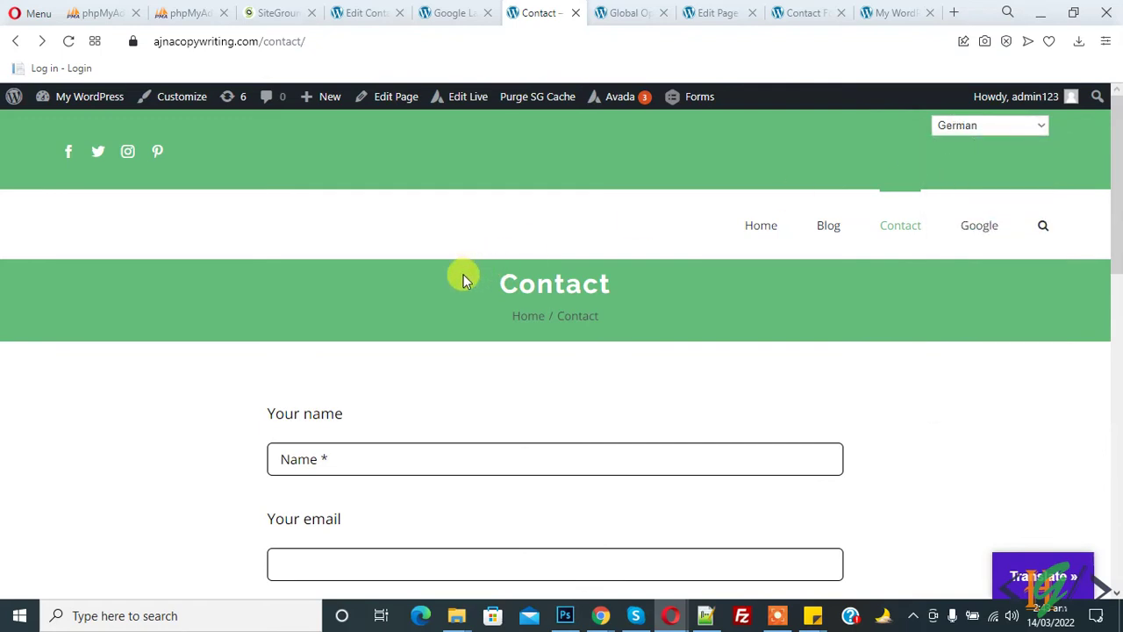
{"action": "left_click_drag", "start_coordinate": [496, 283], "coordinate": [626, 288]}
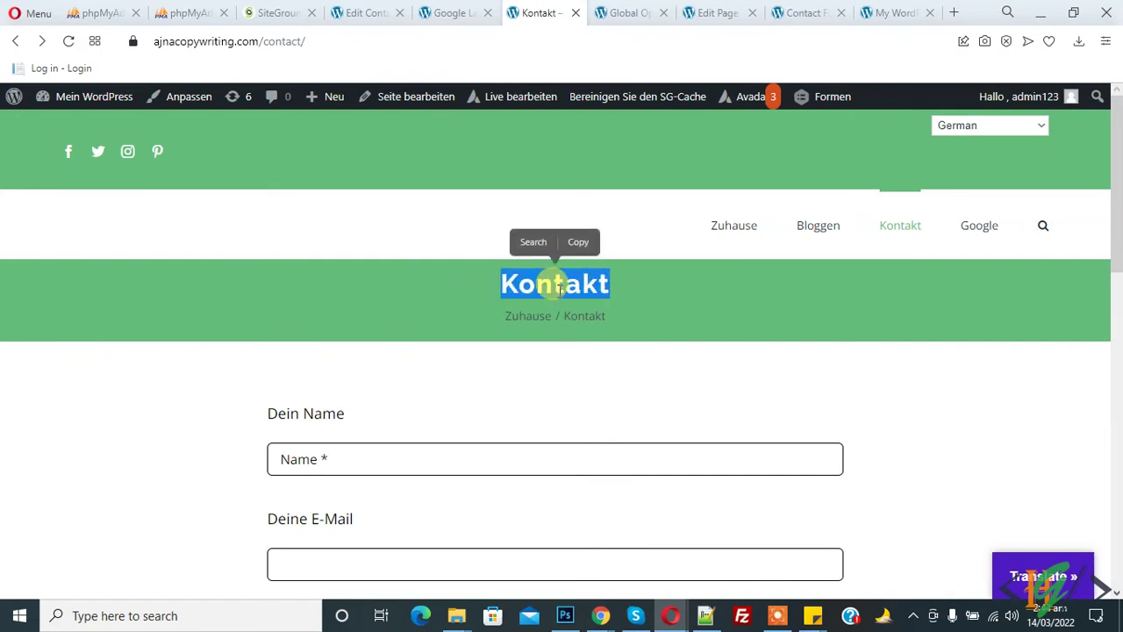
{"action": "scroll", "coordinate": [559, 289], "scroll_direction": "down", "scroll_amount": 2}
{"action": "left_click_drag", "start_coordinate": [277, 249], "coordinate": [394, 248]}
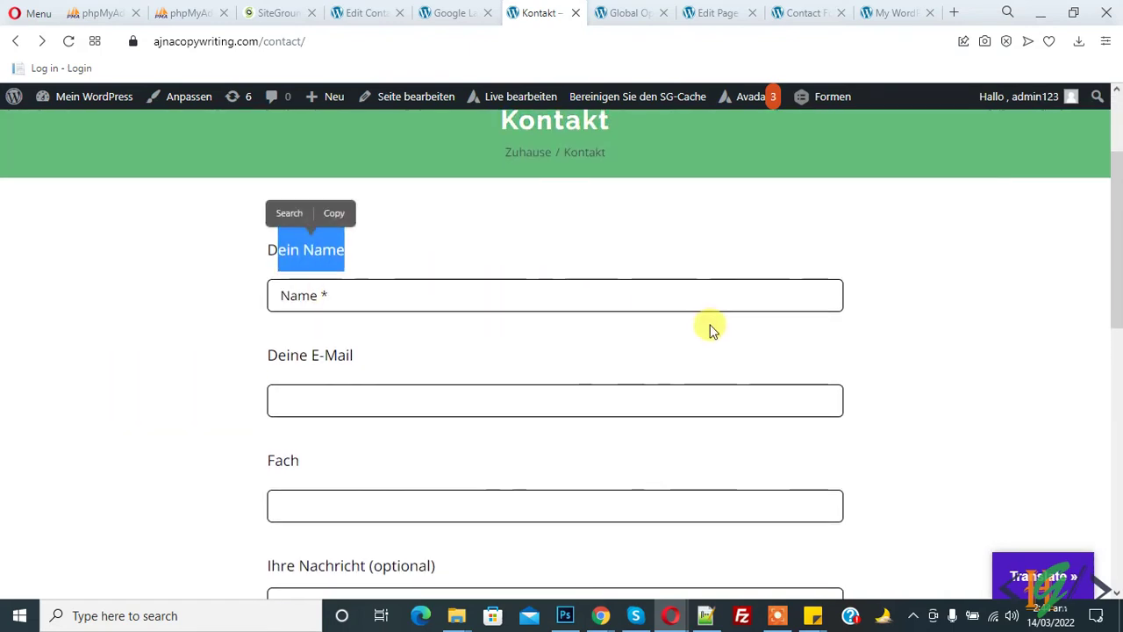
{"action": "scroll", "coordinate": [712, 330], "scroll_direction": "up", "scroll_amount": 2}
Switch the page back to English and reset the language choice to untranslated
{"action": "left_click", "coordinate": [963, 125]}
{"action": "key", "text": "e"}
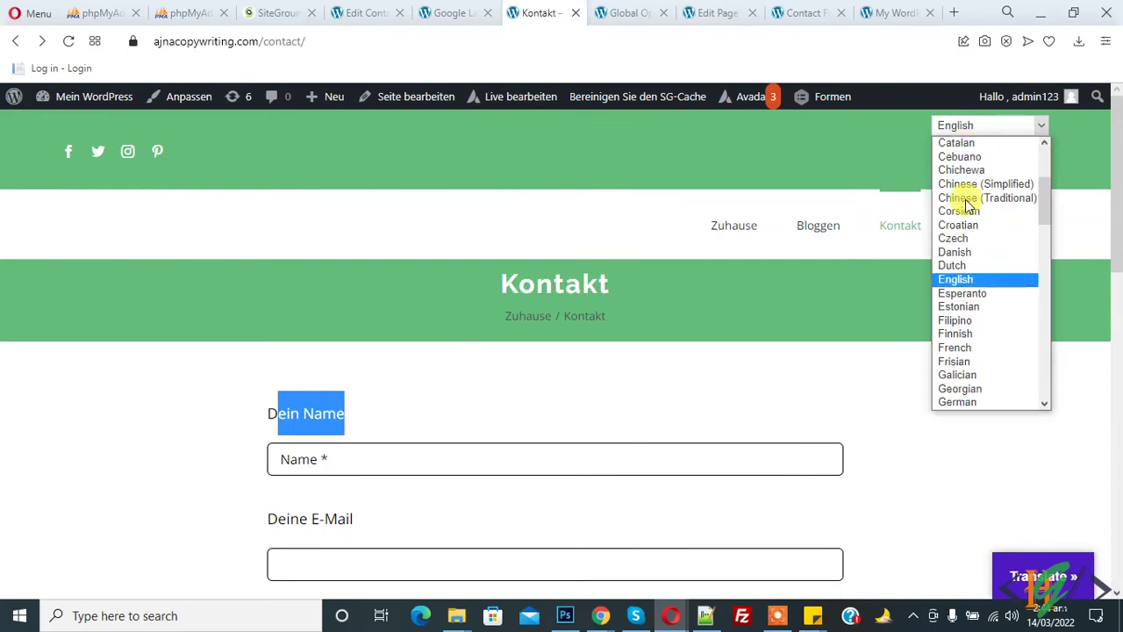
{"action": "key", "text": "Return"}
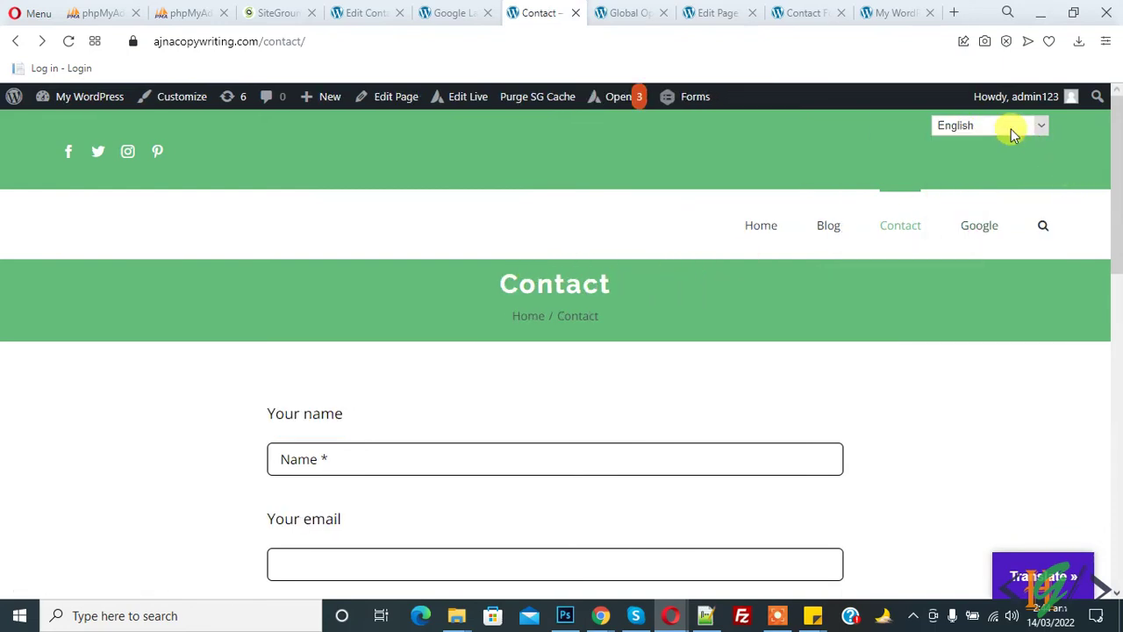
{"action": "left_click", "coordinate": [1009, 129]}
{"action": "scroll", "coordinate": [987, 281], "scroll_direction": "down", "scroll_amount": 15}
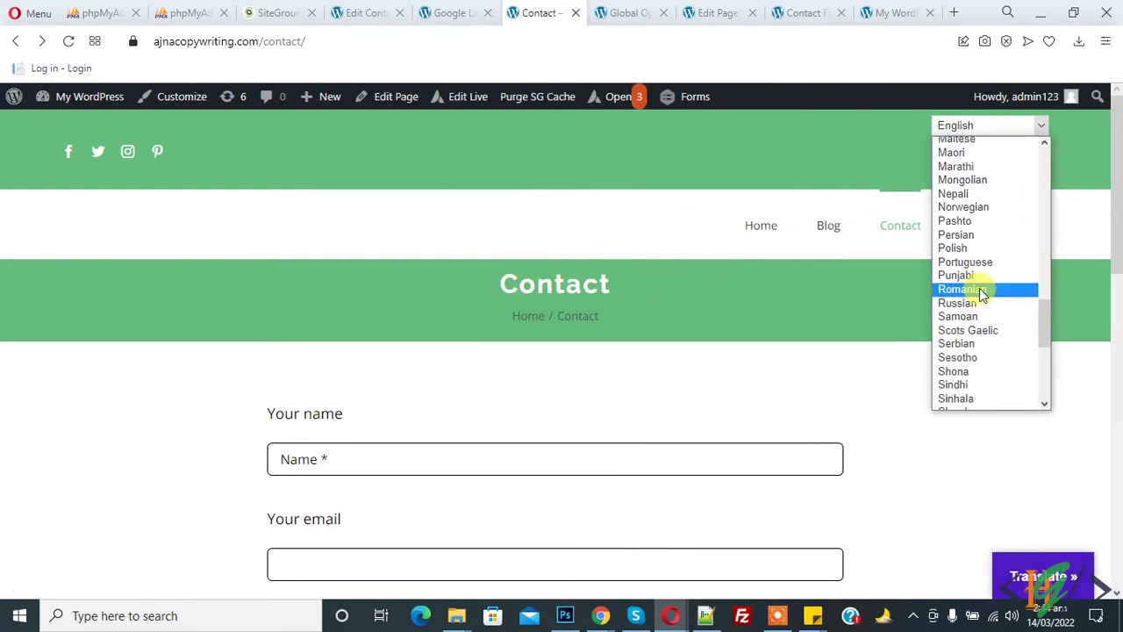
{"action": "left_click", "coordinate": [980, 347]}
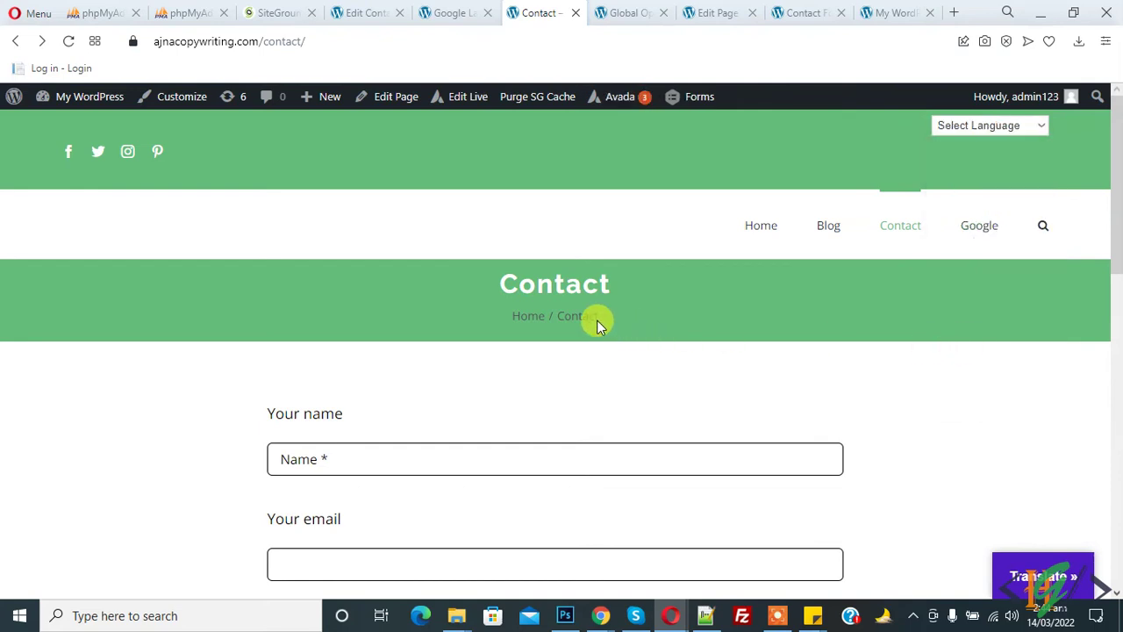
Choose Bulgarian from the Select Language dropdown, then pick English and press Enter to restore it
{"action": "left_click", "coordinate": [975, 130]}
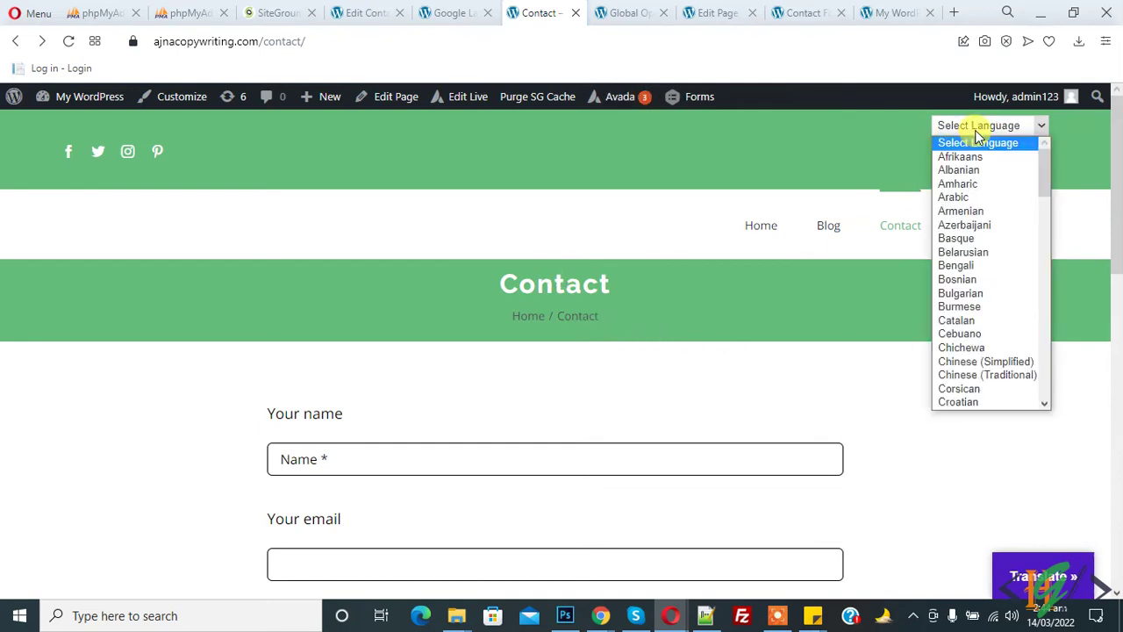
{"action": "left_click", "coordinate": [1003, 293]}
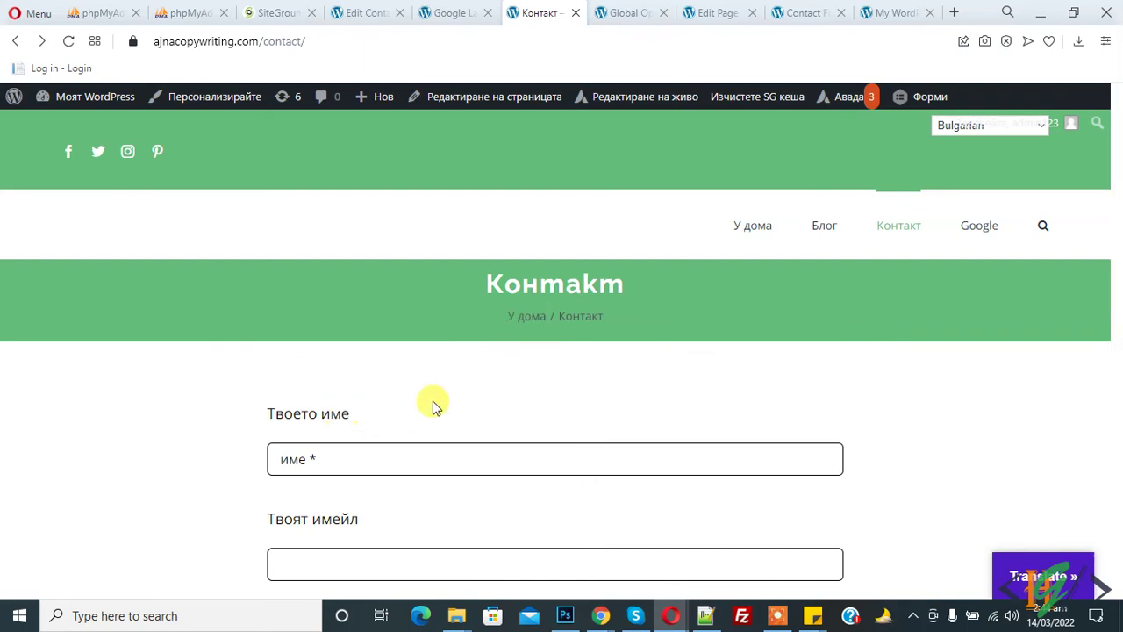
{"action": "left_click", "coordinate": [938, 131]}
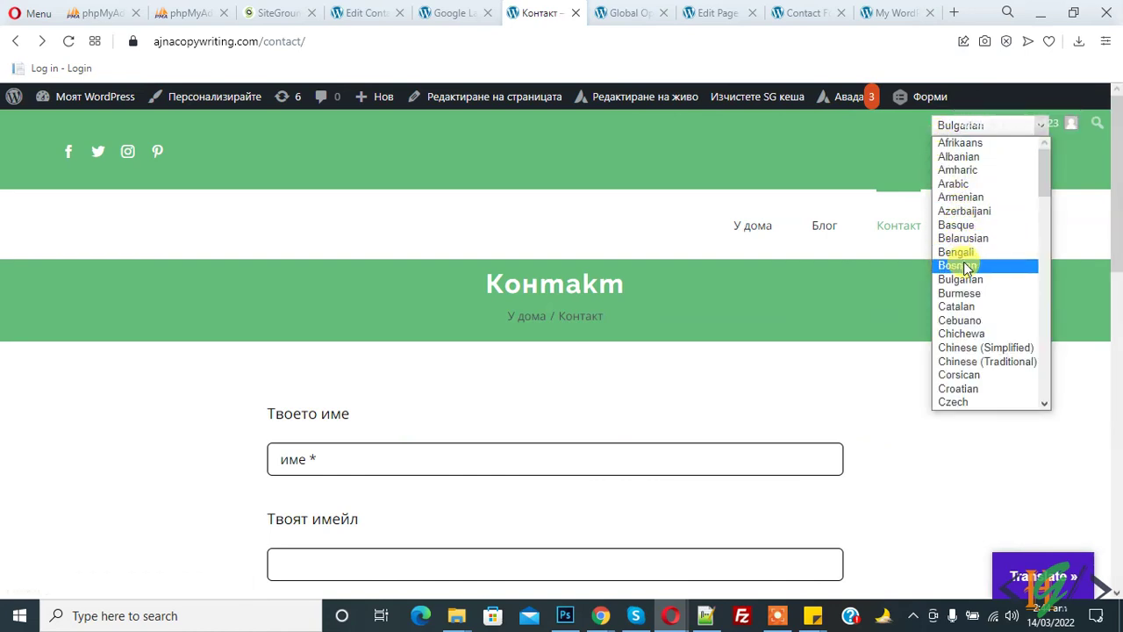
{"action": "key", "text": "e"}
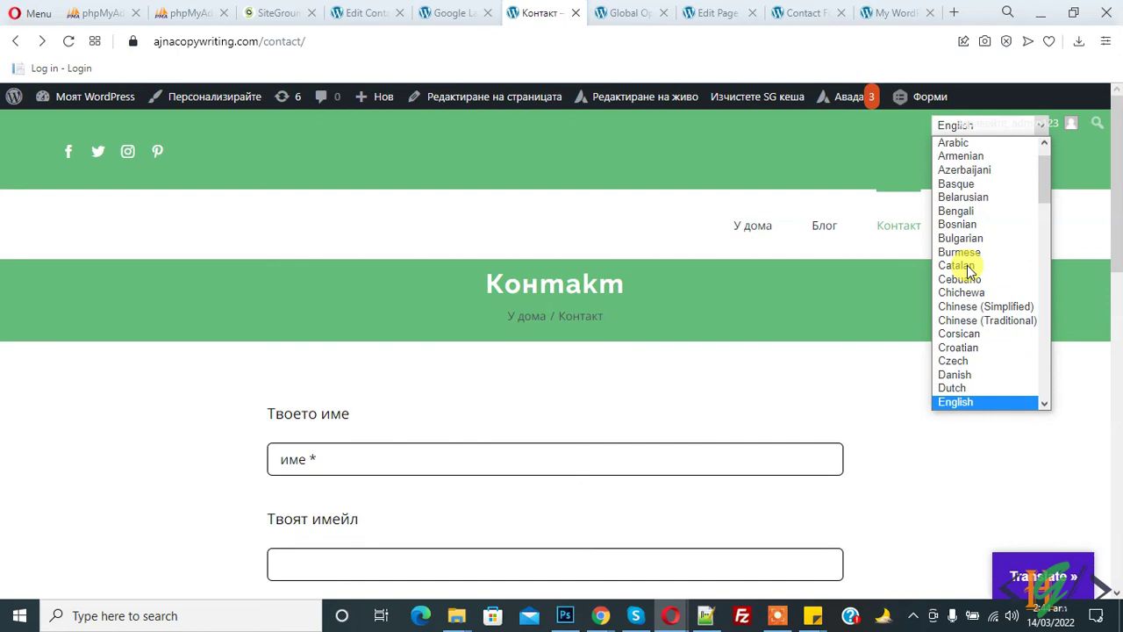
{"action": "key", "text": "Return"}
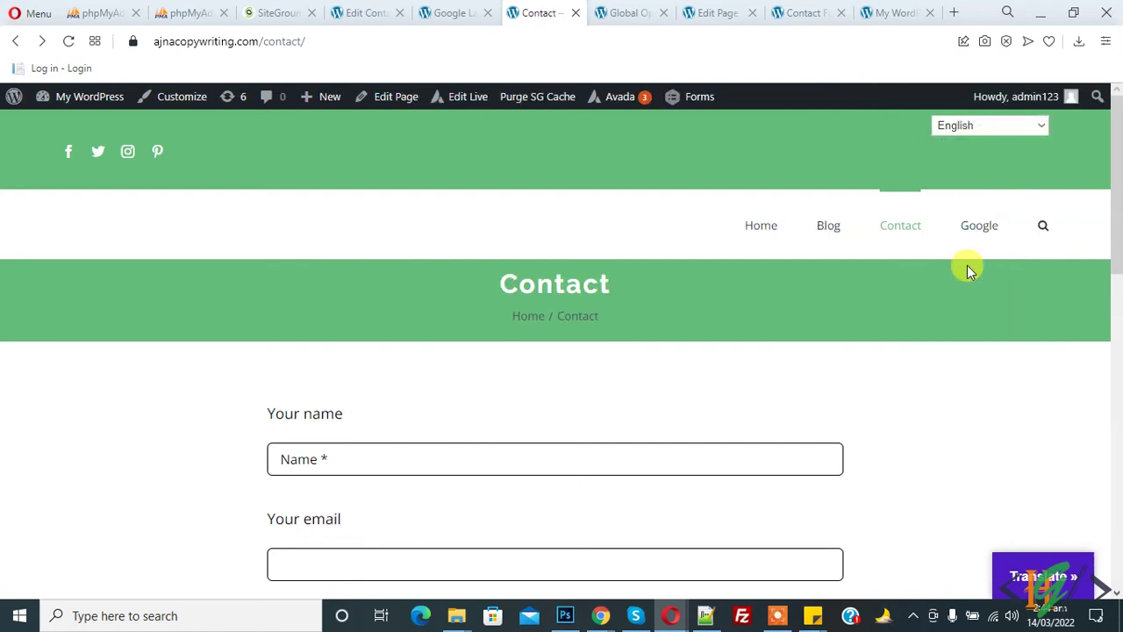